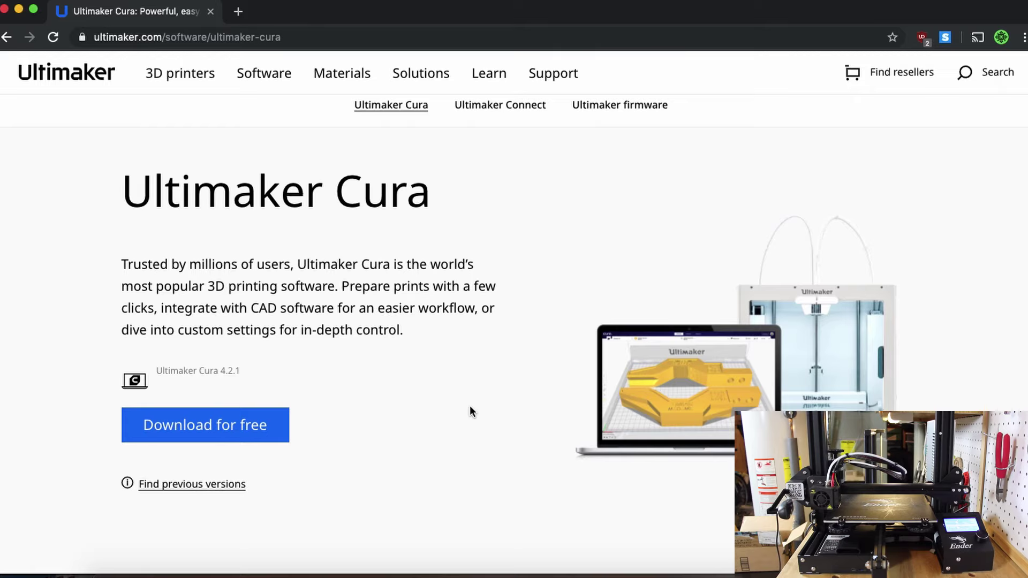
- Scroll through the Ultimaker Cura page, highlighting the heading and the version number
scroll(471, 411, "up", 1)
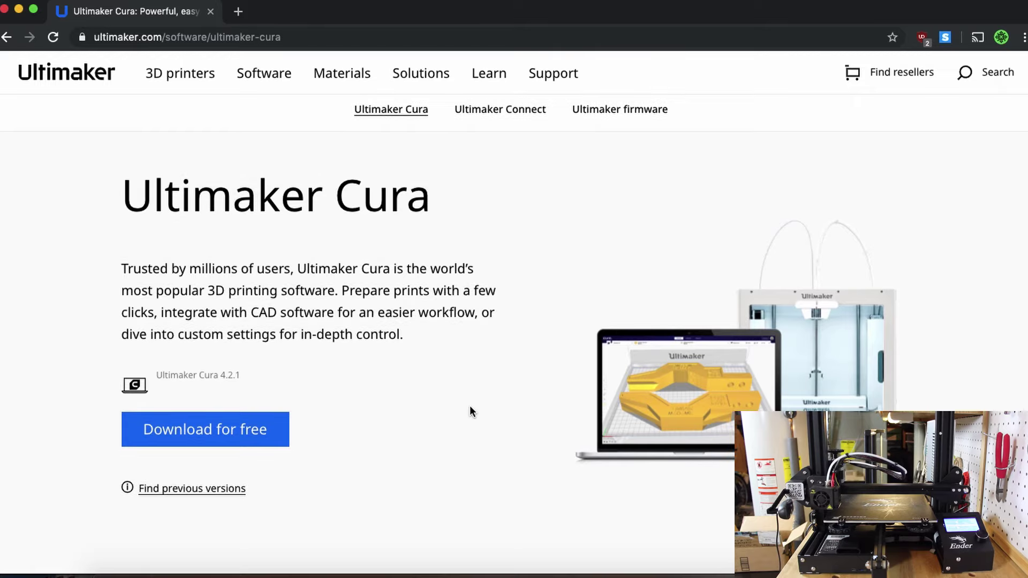
scroll(471, 412, "down", 3)
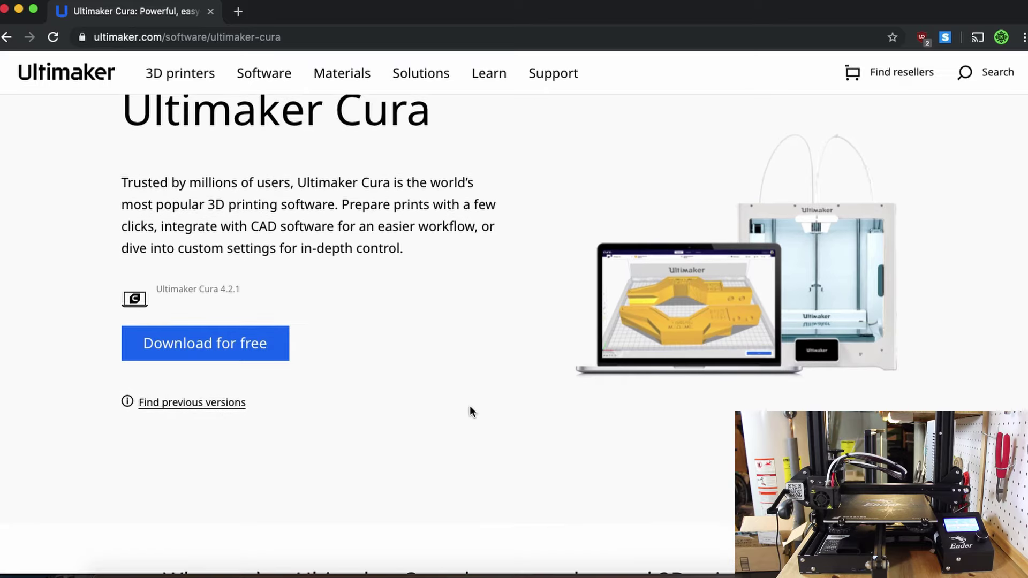
scroll(470, 411, "down", 10)
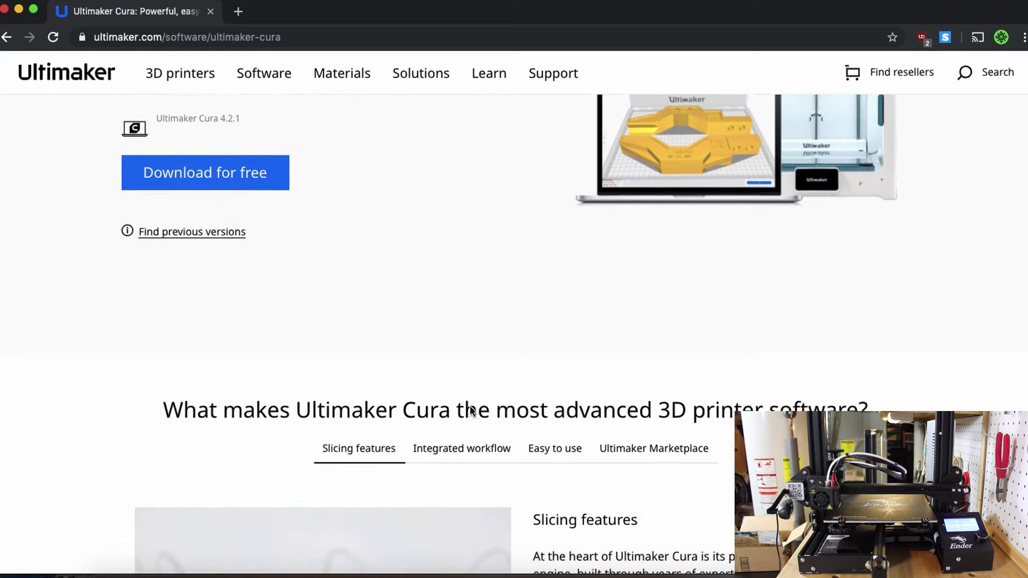
scroll(98, 301, "down", 7)
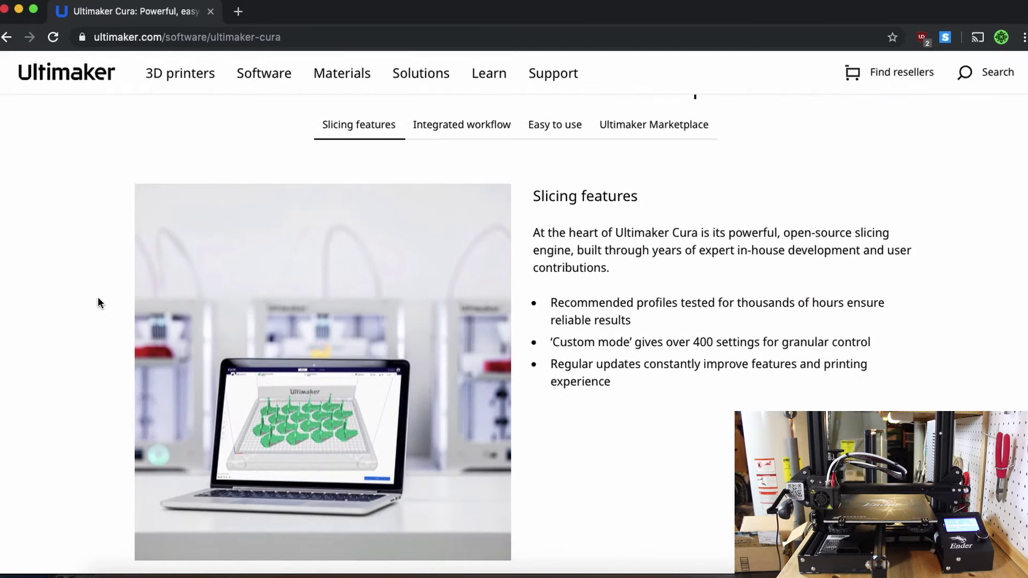
scroll(98, 301, "up", 10)
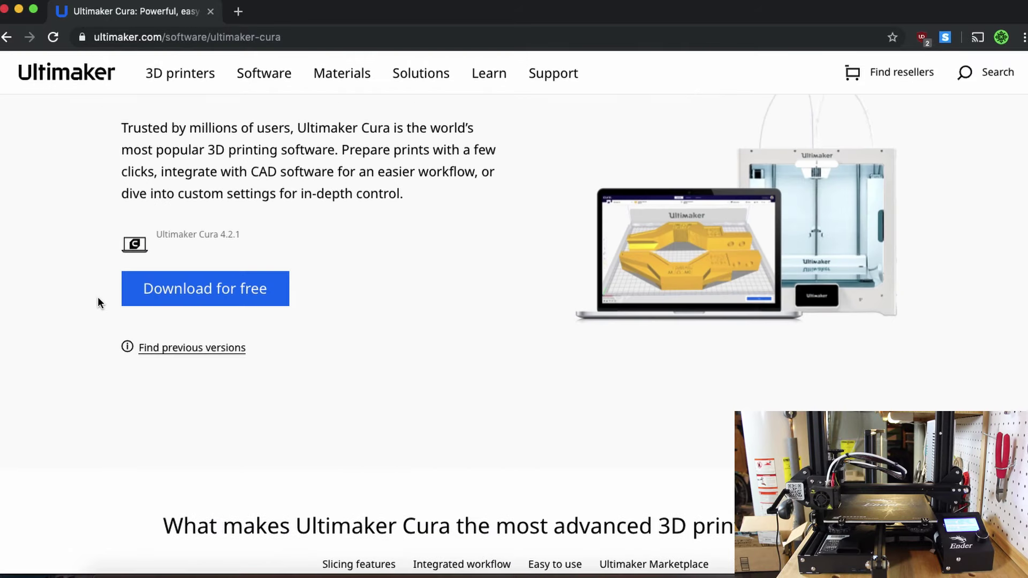
scroll(98, 299, "up", 3)
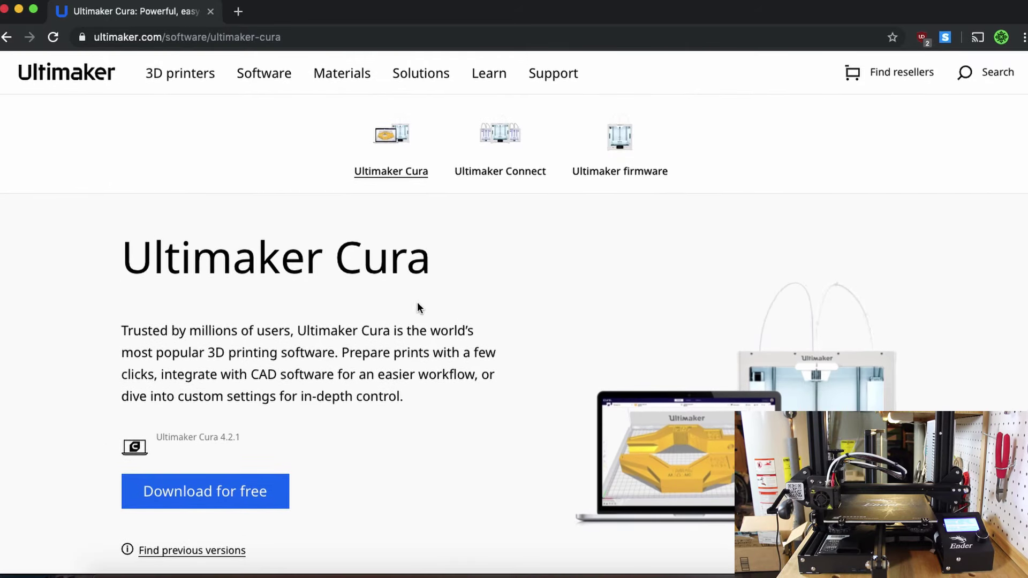
triple_click(381, 258)
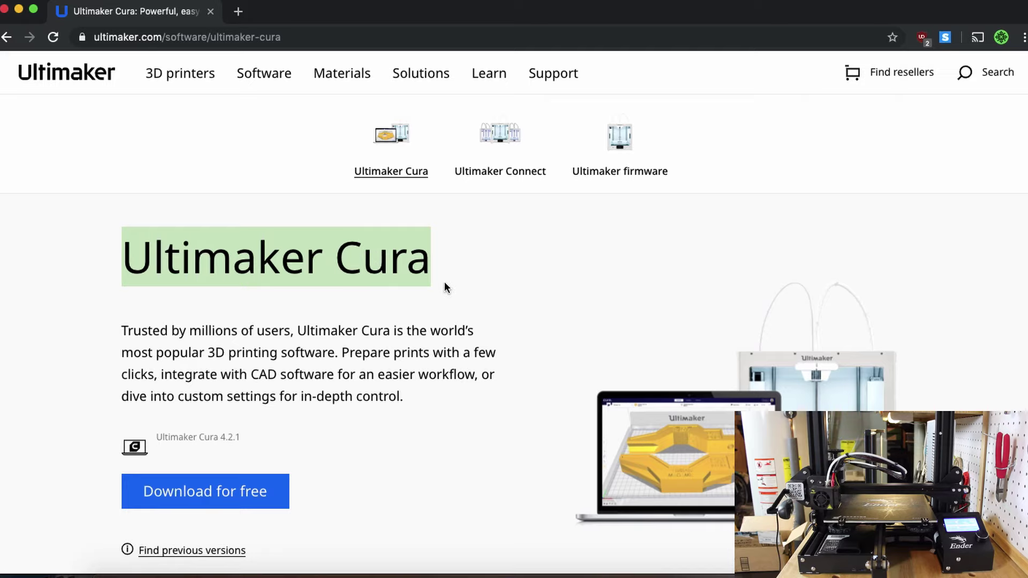
left_click(393, 306)
scroll(343, 320, "down", 3)
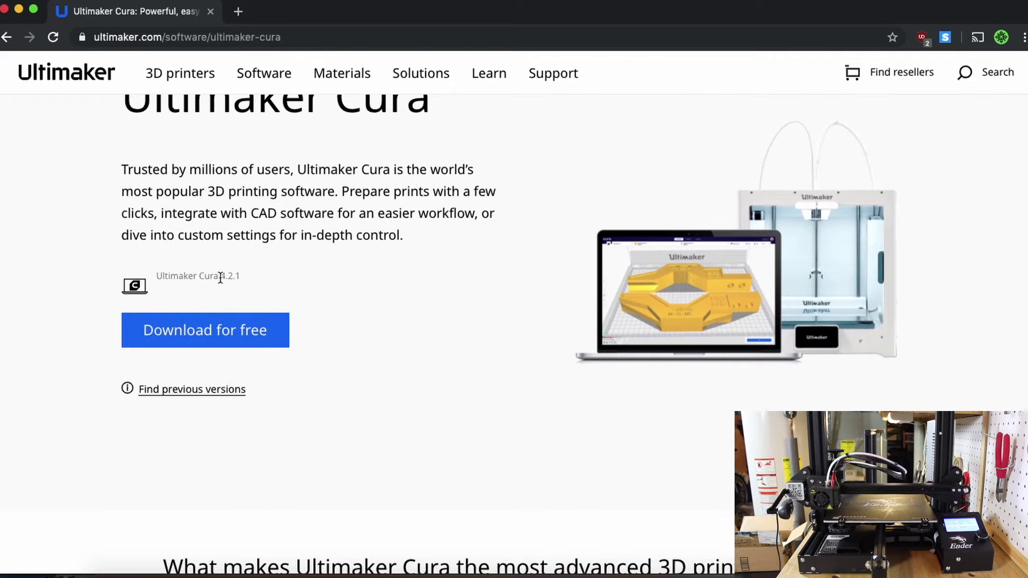
left_click_drag(220, 276, 234, 276)
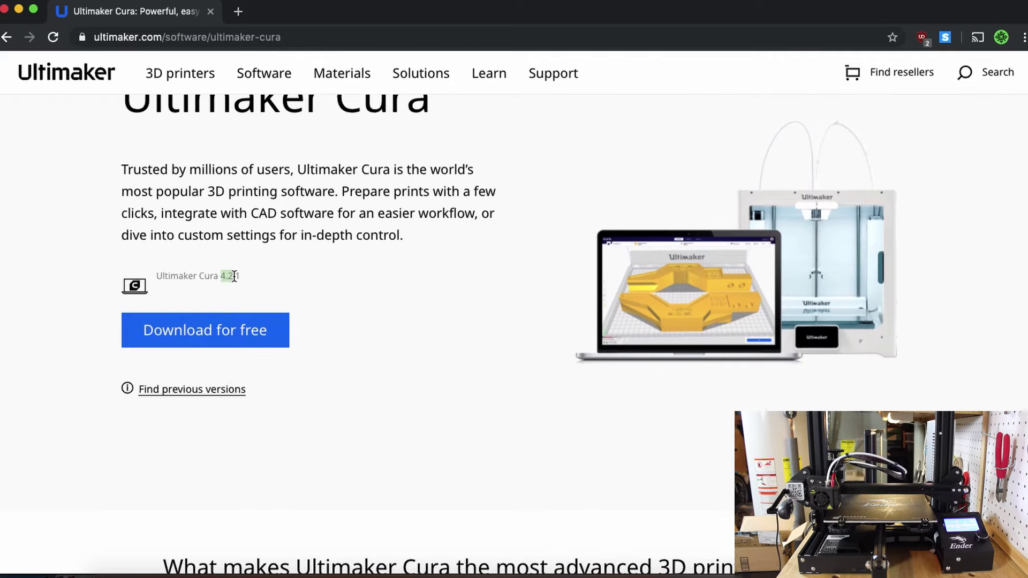
left_click(351, 282)
- Show the Monitor stage for the USB-connected Ender 3 with its extruder and bed temperatures
scroll(428, 416, "down", 3)
scroll(428, 416, "up", 6)
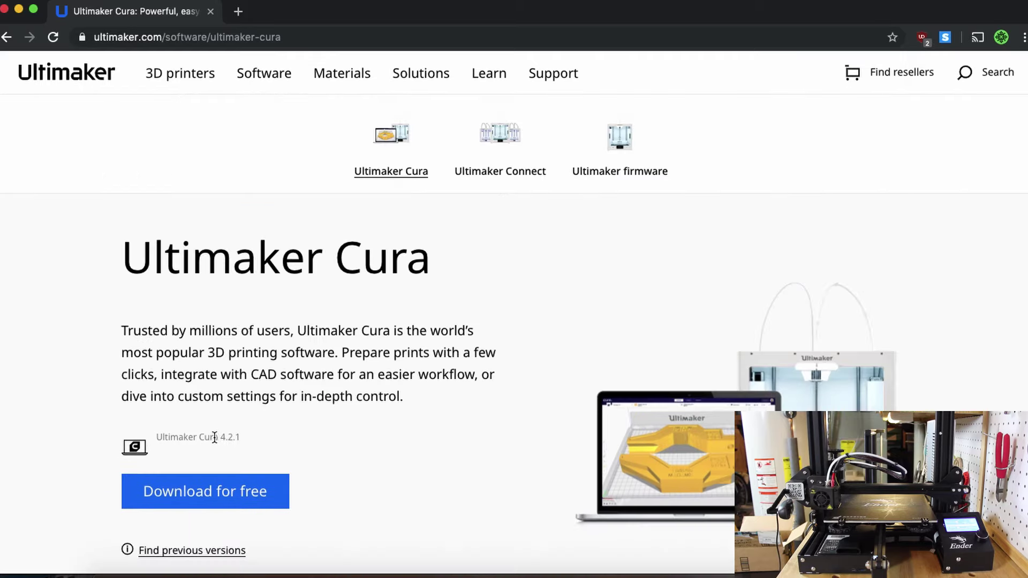
left_click(353, 461)
scroll(489, 493, "down", 2)
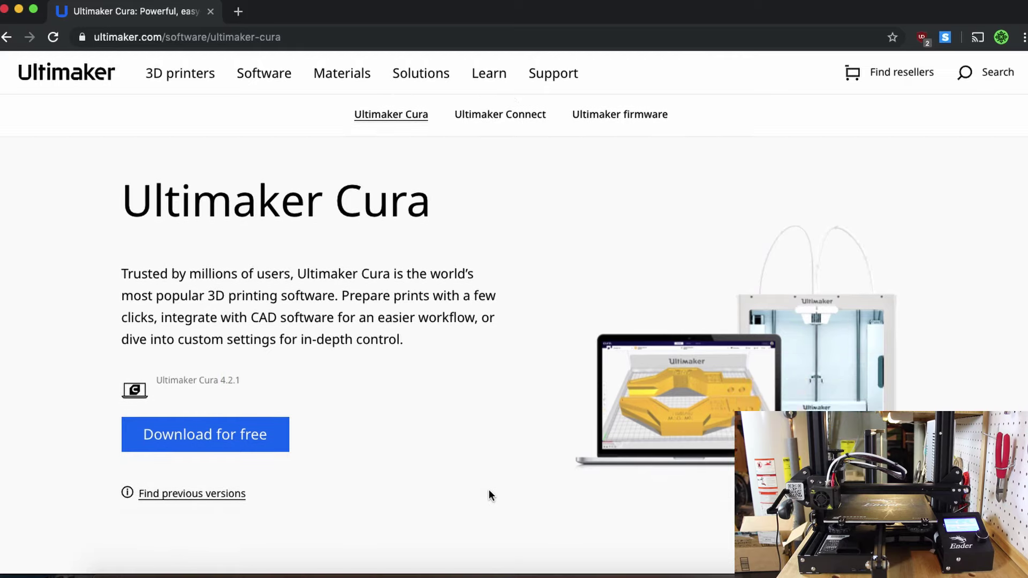
scroll(666, 533, "up", 2)
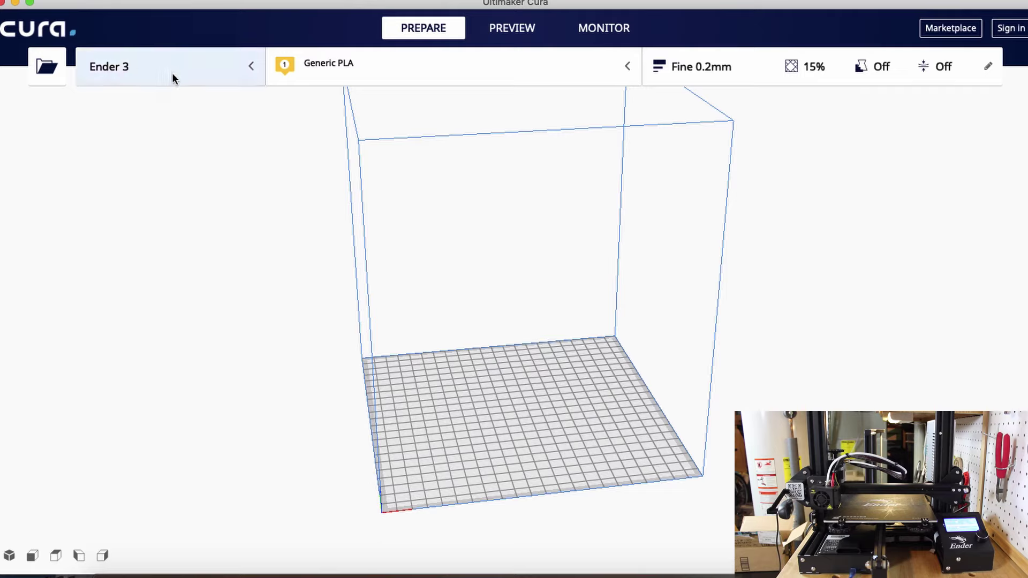
left_click(603, 26)
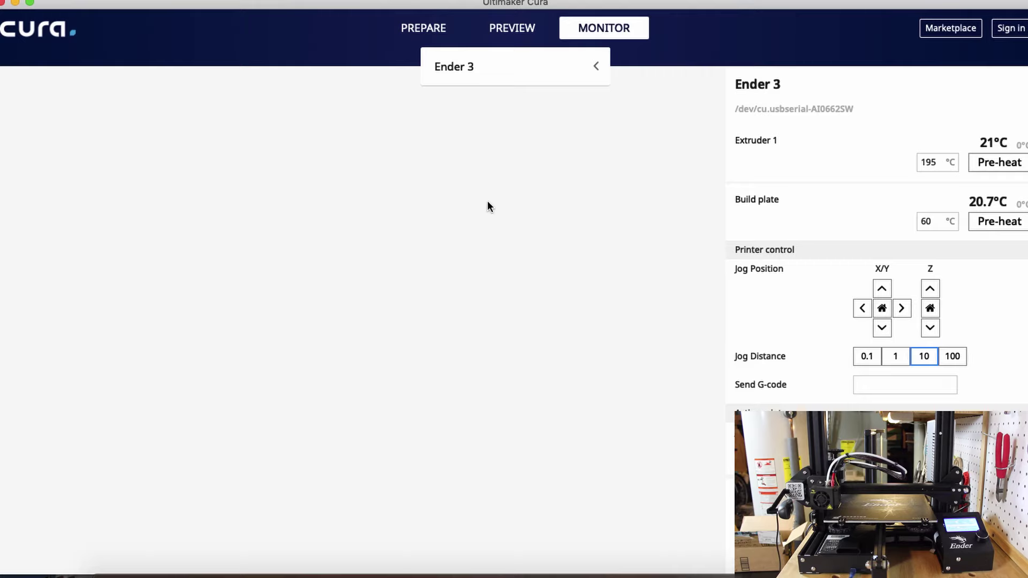
- Return to Prepare, orbit the empty Ender 3 build volume, and open the printer list
left_click(422, 27)
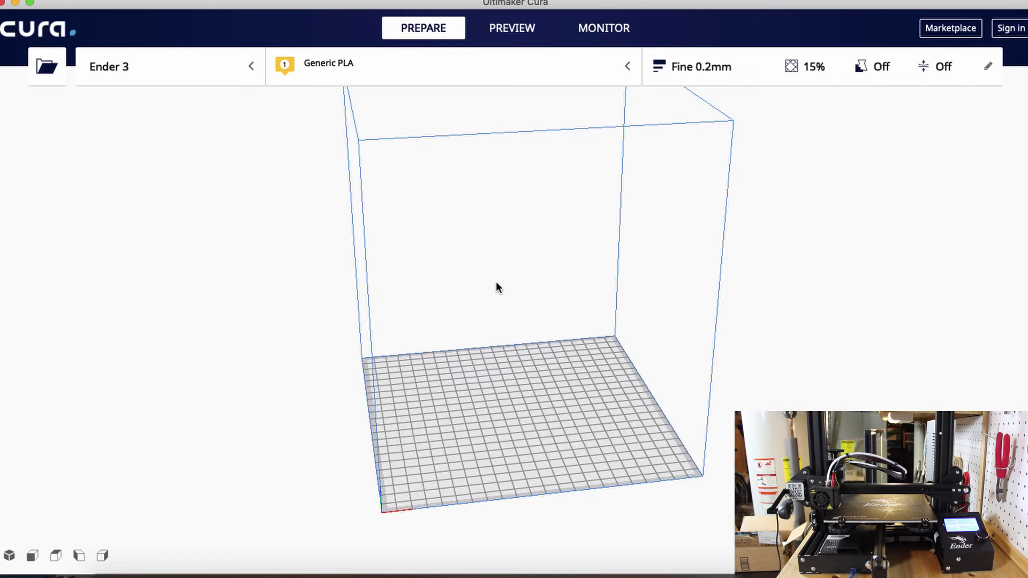
right_click_drag(502, 325, 553, 325)
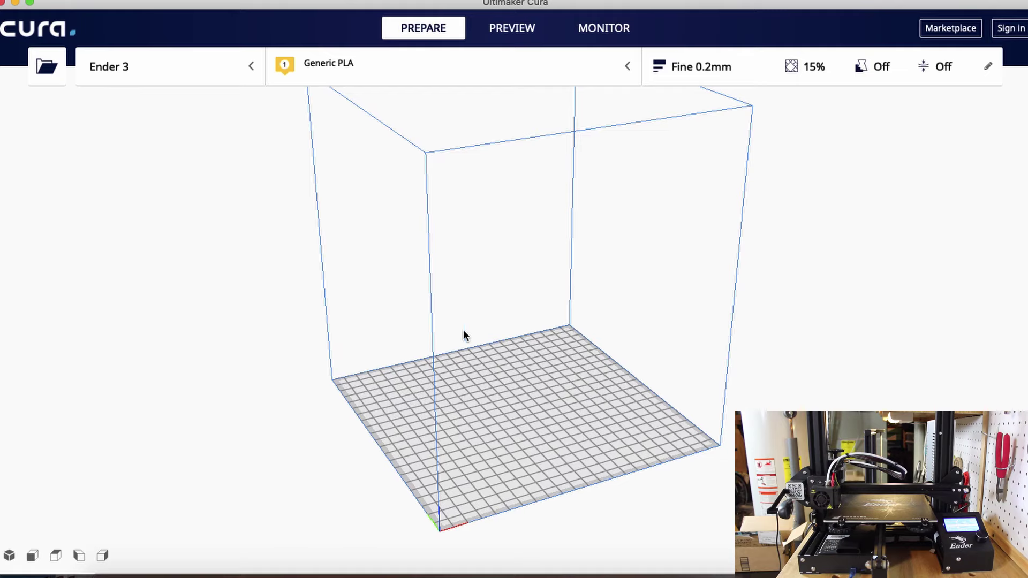
left_click(218, 68)
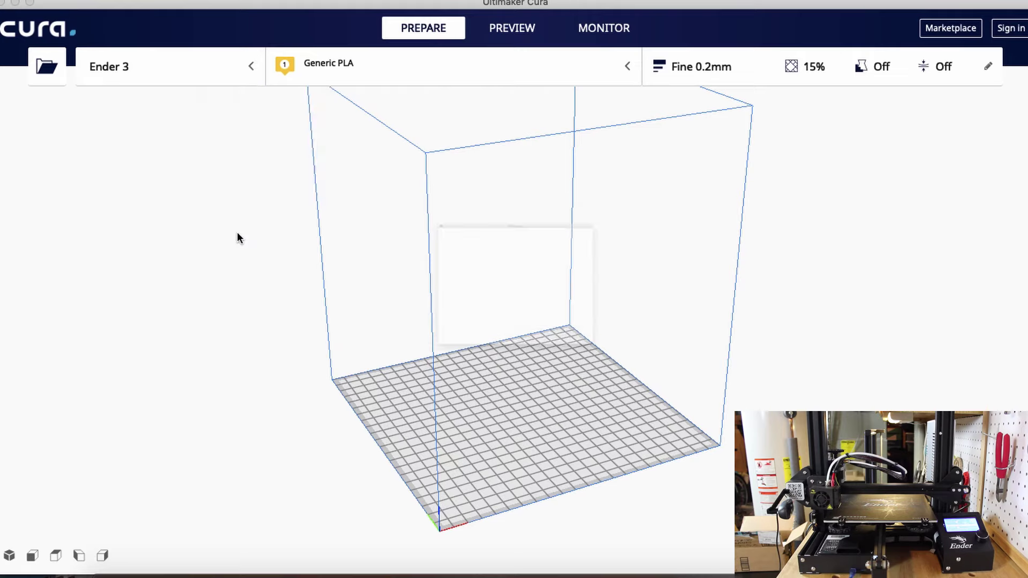
left_click(238, 227)
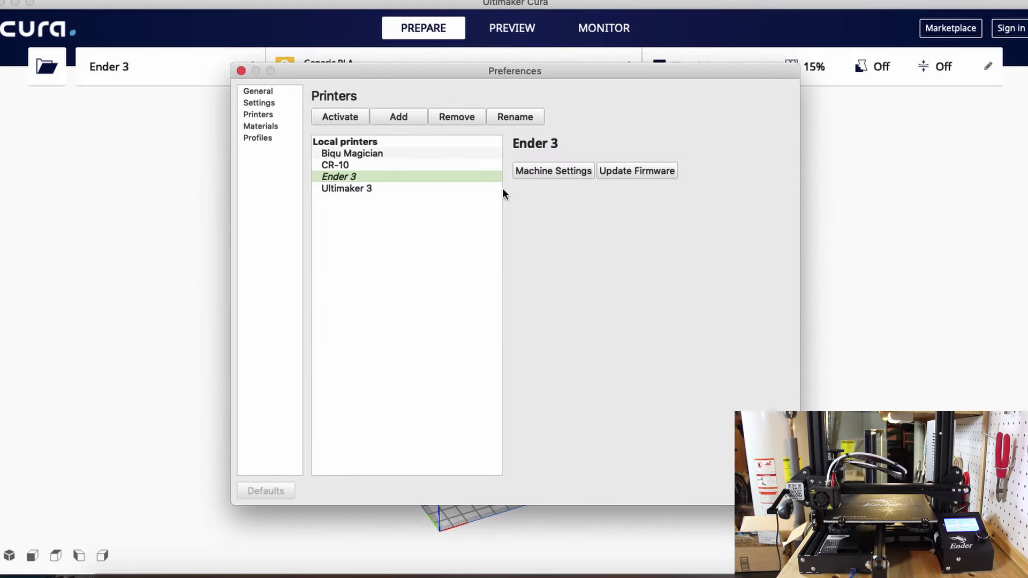
left_click(538, 172)
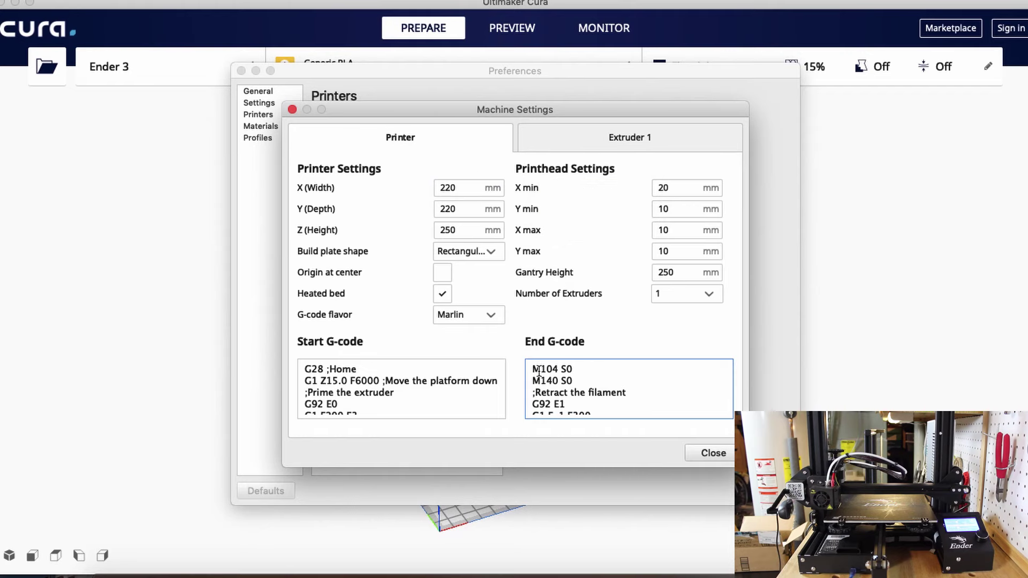
left_click(706, 452)
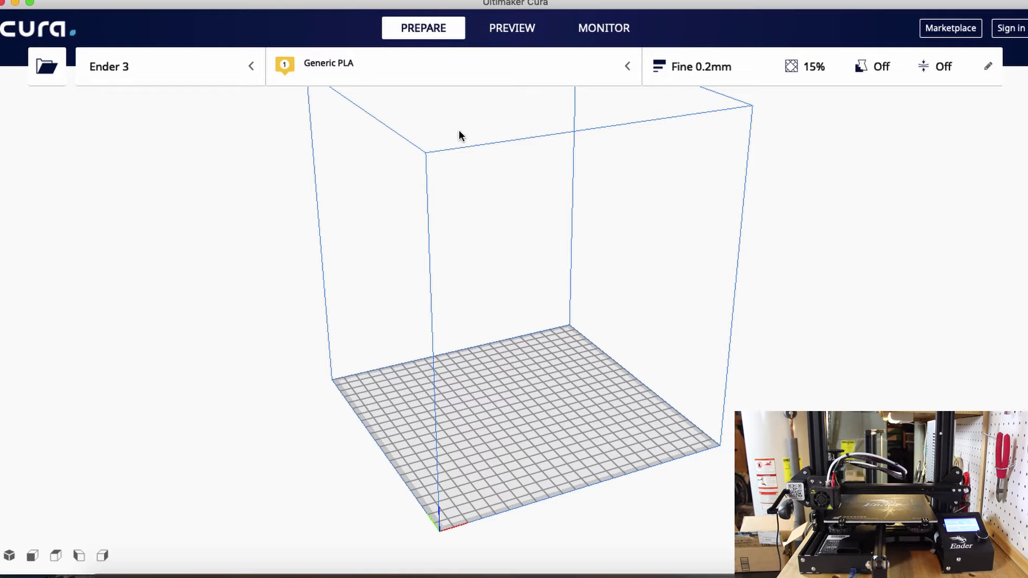
- Switch back to the Monitor stage for the connected Ender 3
left_click(601, 37)
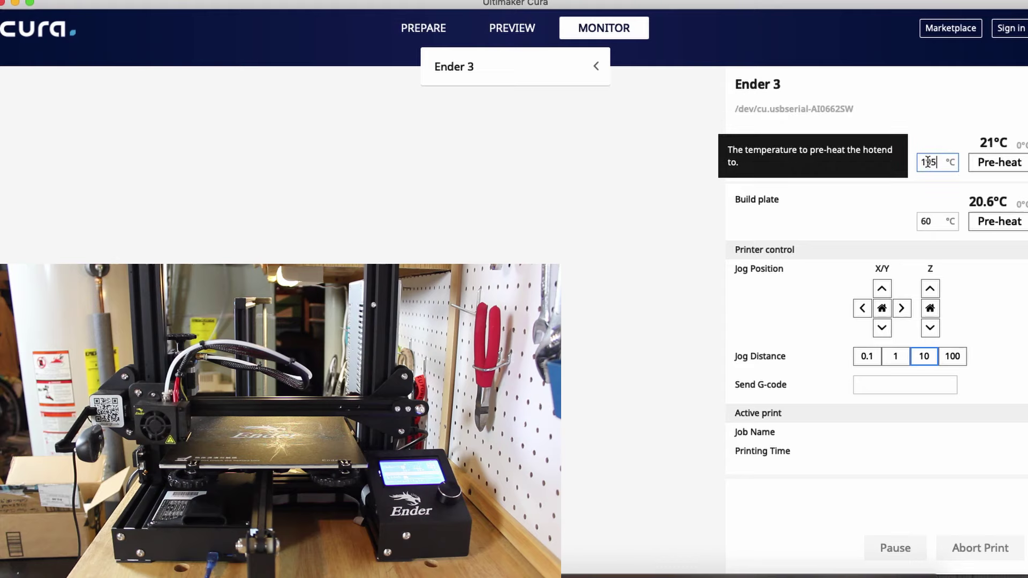
- Pre-heat the extruder to 195 °C and the build plate to 60 °C
left_click(991, 166)
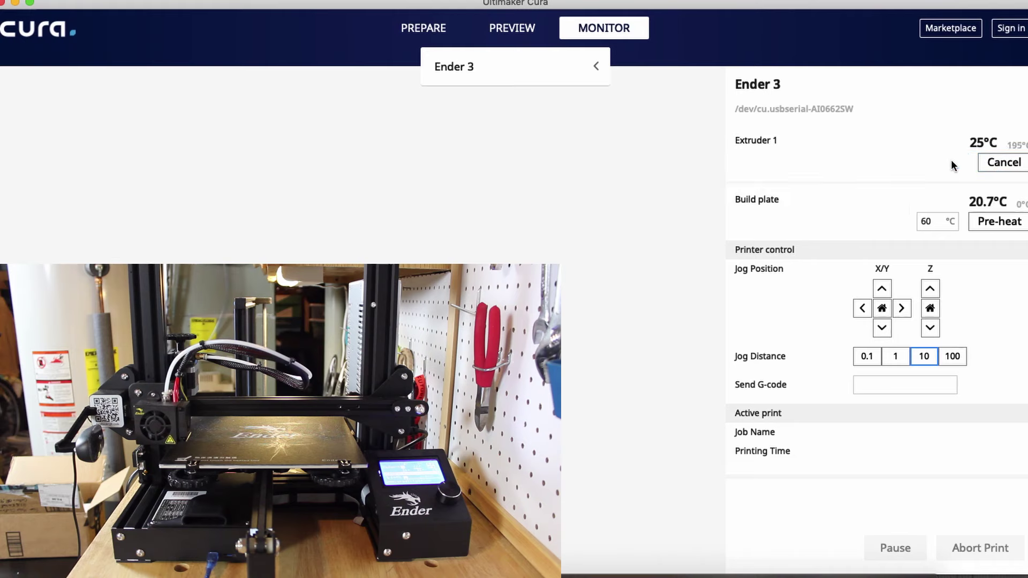
mouse_move(992, 146)
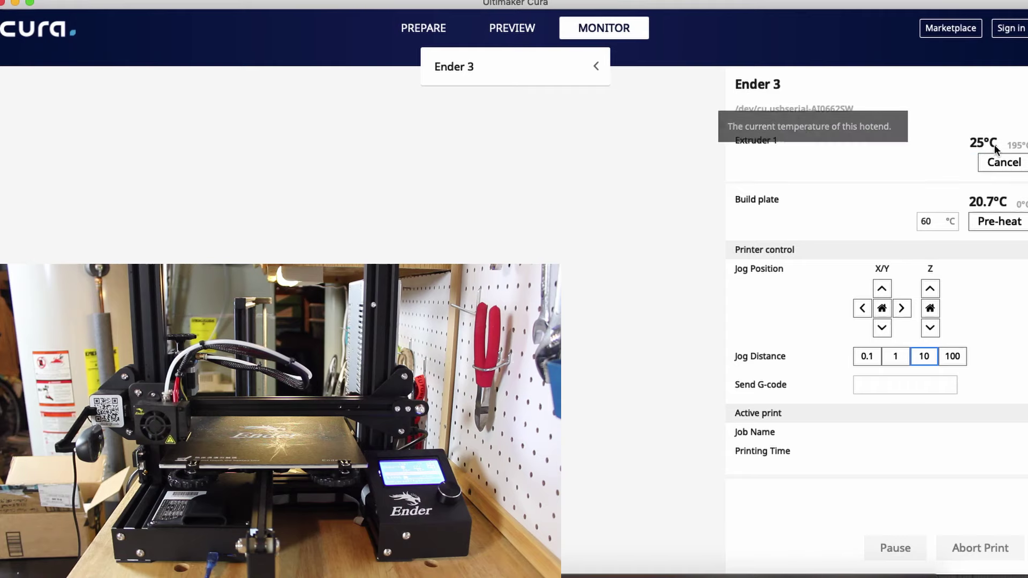
left_click(934, 220)
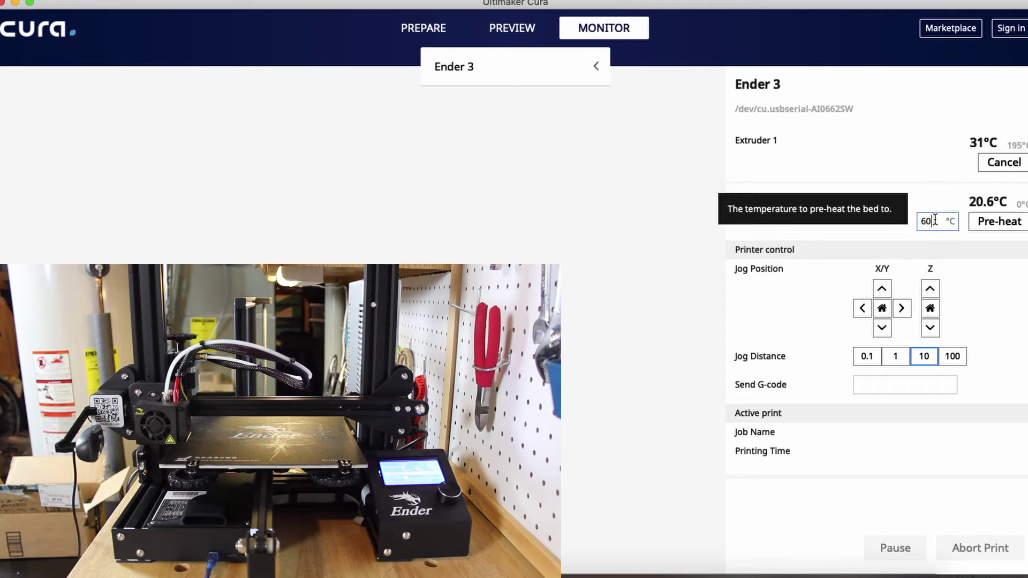
left_click(988, 223)
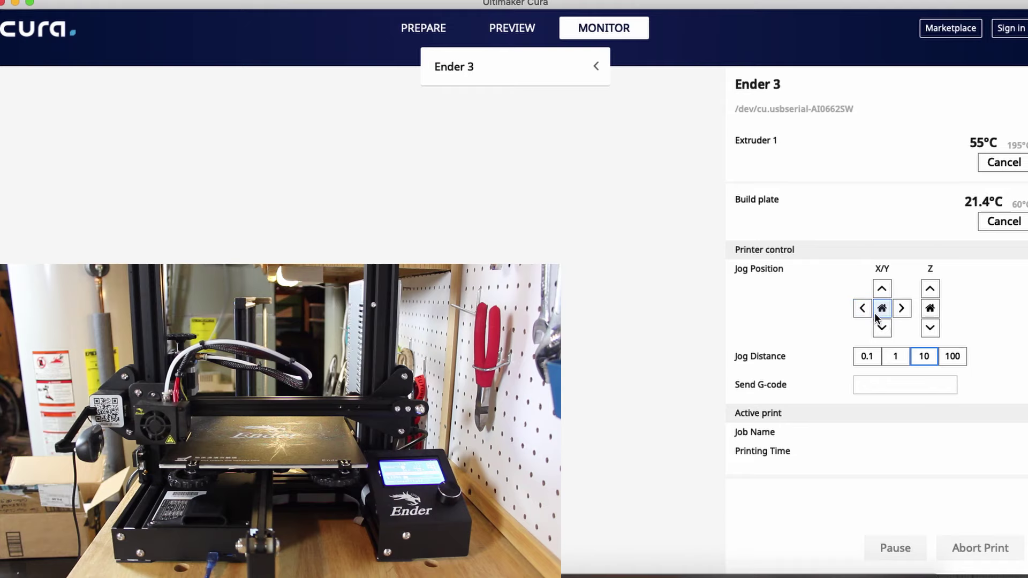
- Jog the print head right in three 10 mm steps, then left twice in 1 mm steps
left_click(902, 308)
left_click(902, 308)
left_click(902, 309)
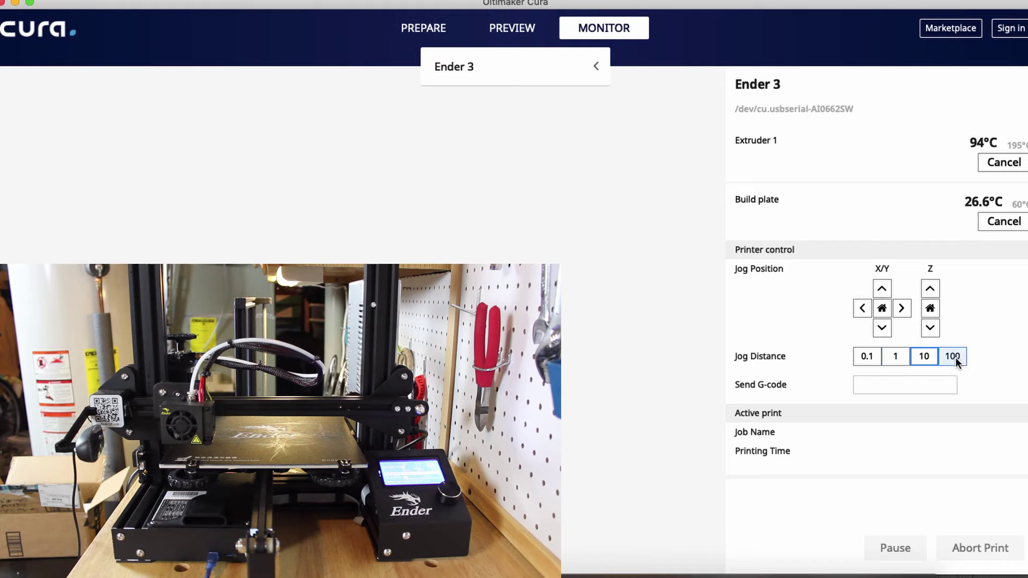
left_click(897, 357)
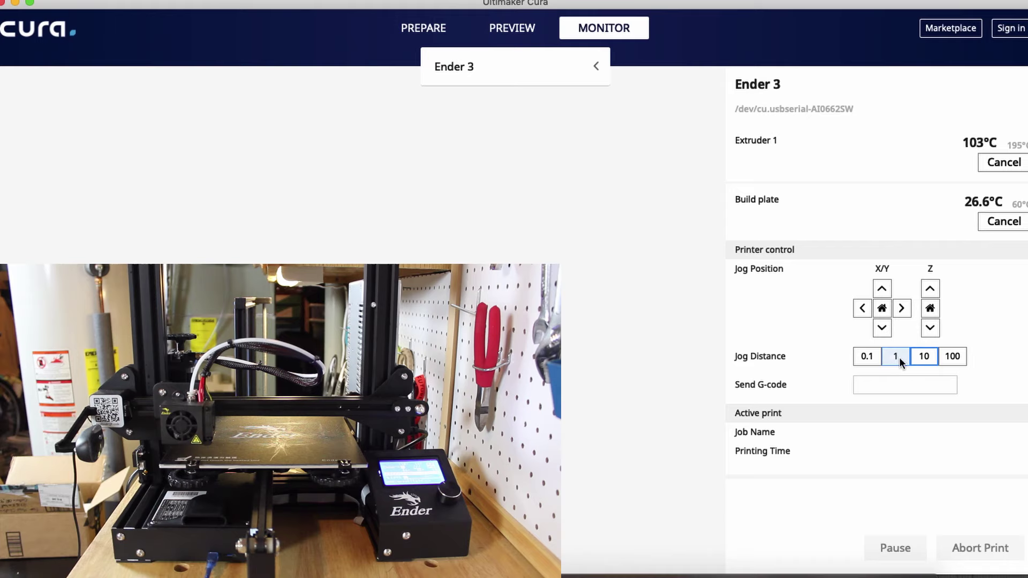
left_click(866, 313)
left_click(868, 314)
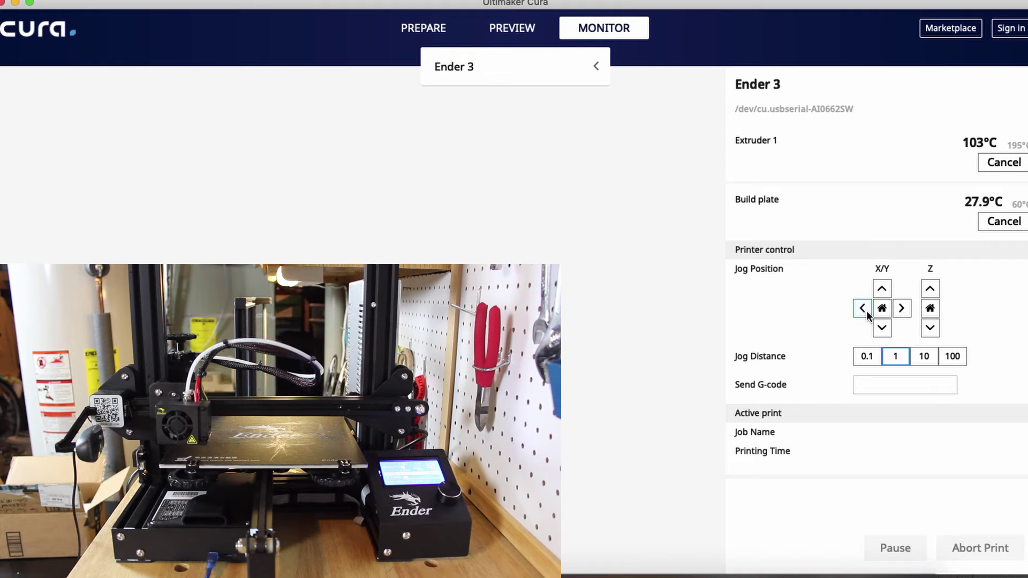
- At 10 mm jog distance, move the bed back and forth along Y and raise then lower Z
left_click(922, 356)
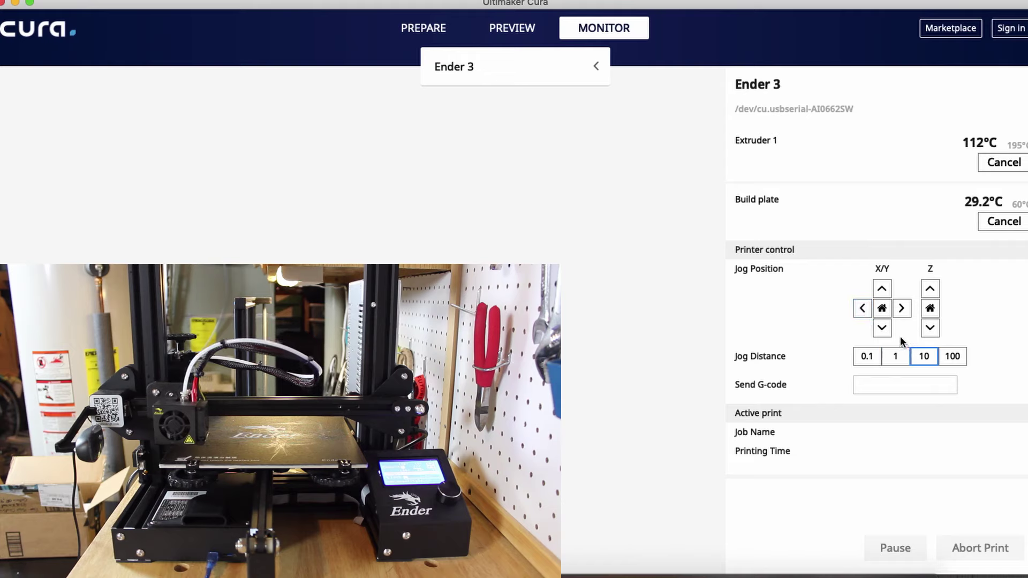
left_click(879, 294)
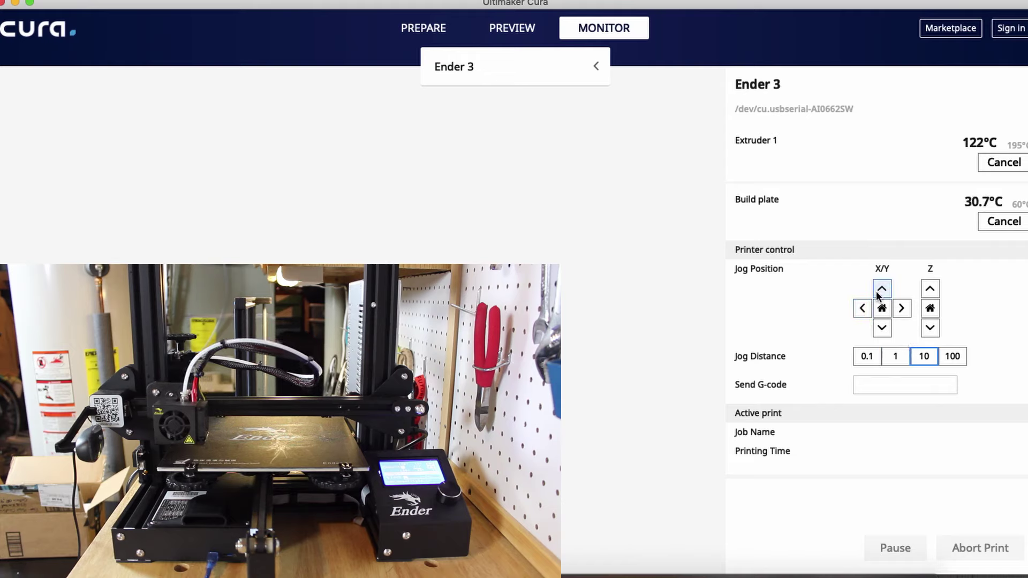
left_click(879, 294)
left_click(882, 327)
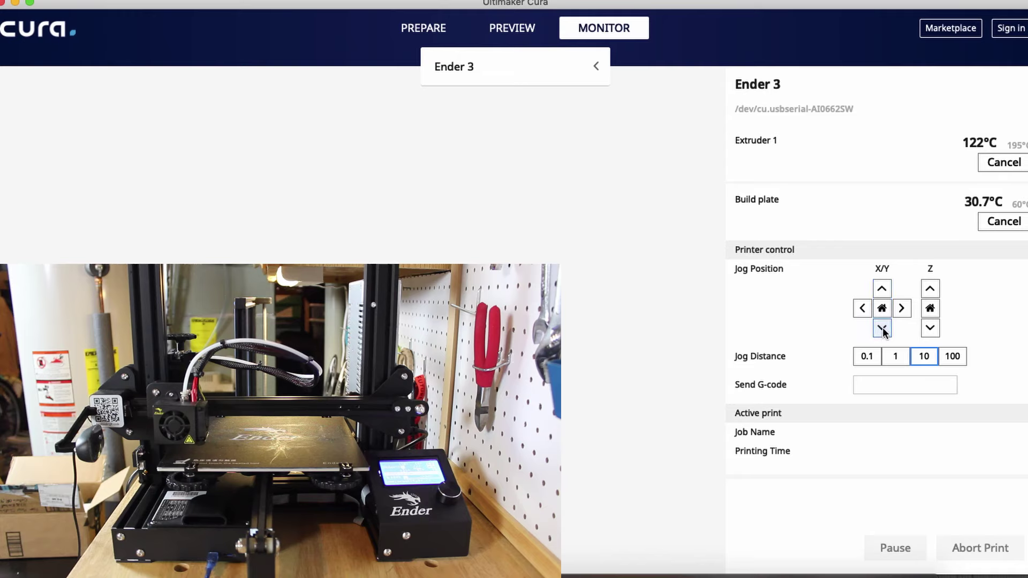
left_click(881, 294)
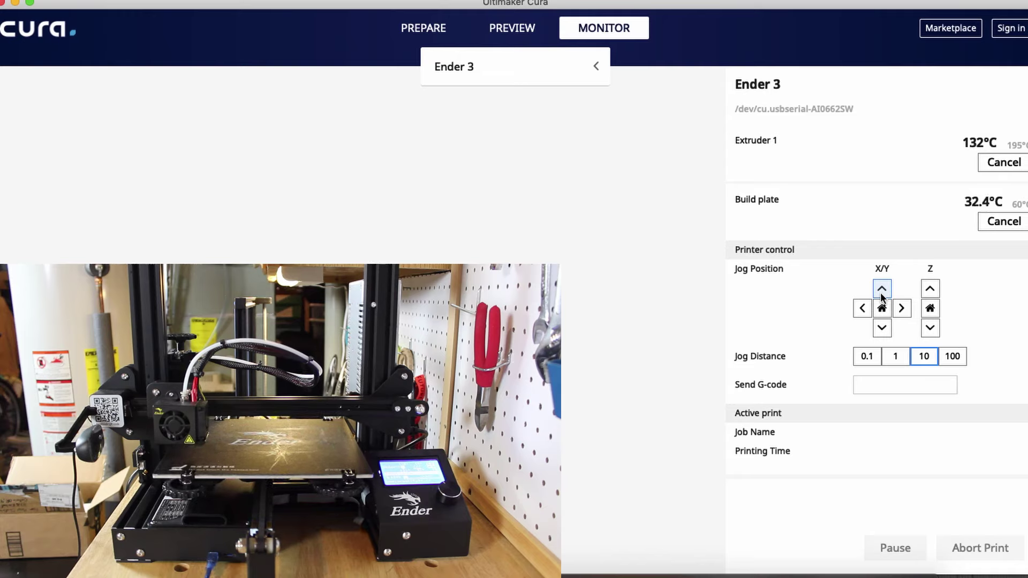
left_click(929, 291)
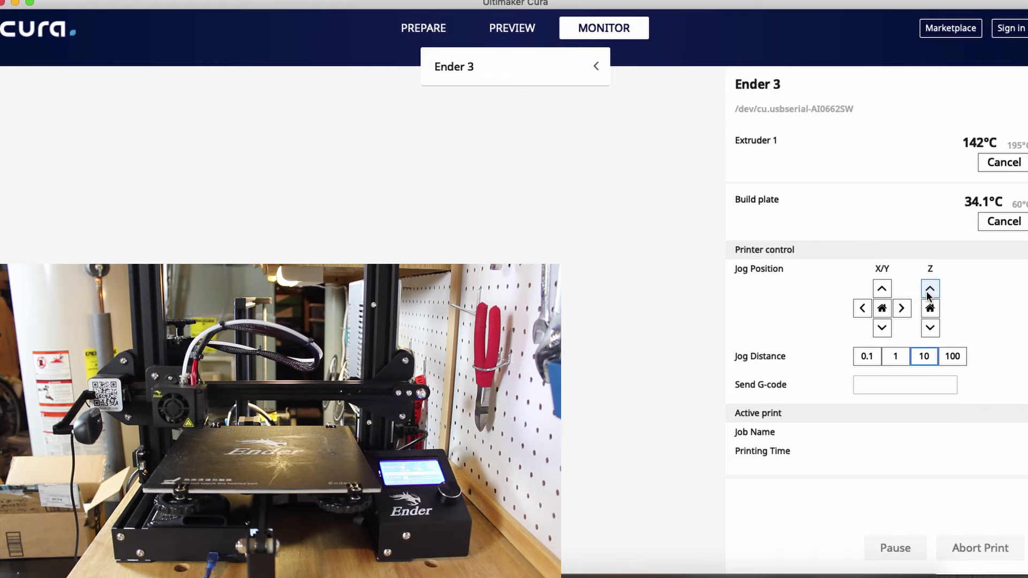
left_click(930, 327)
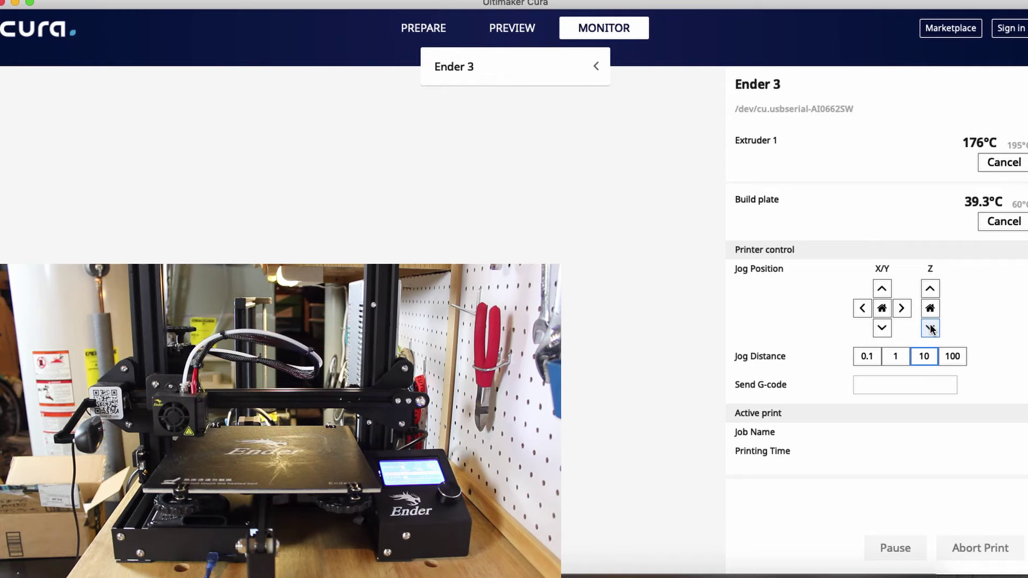
- Jog the head left once, cancel both pre-heats, and select the Send G-code field
left_click(862, 308)
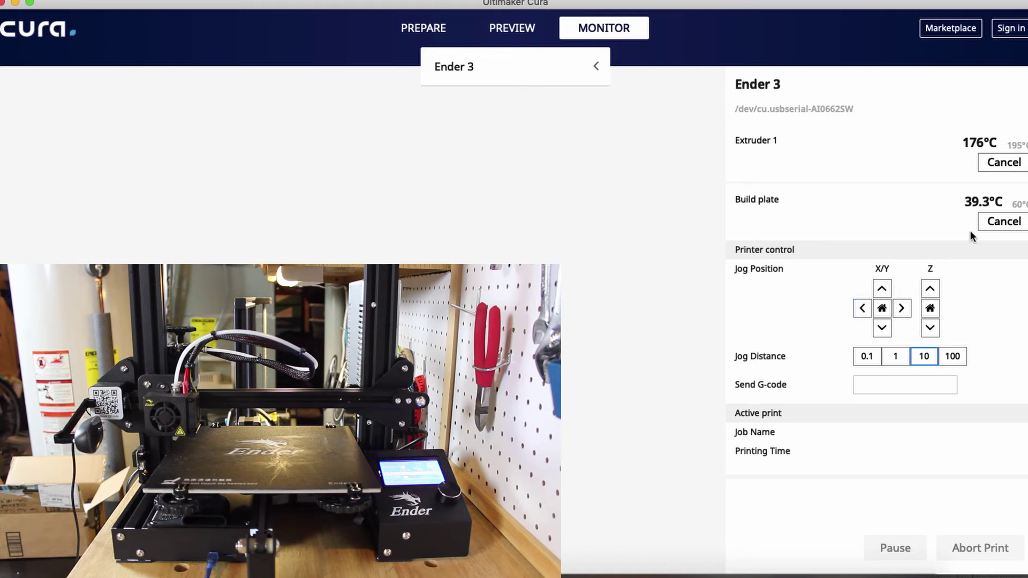
left_click(996, 224)
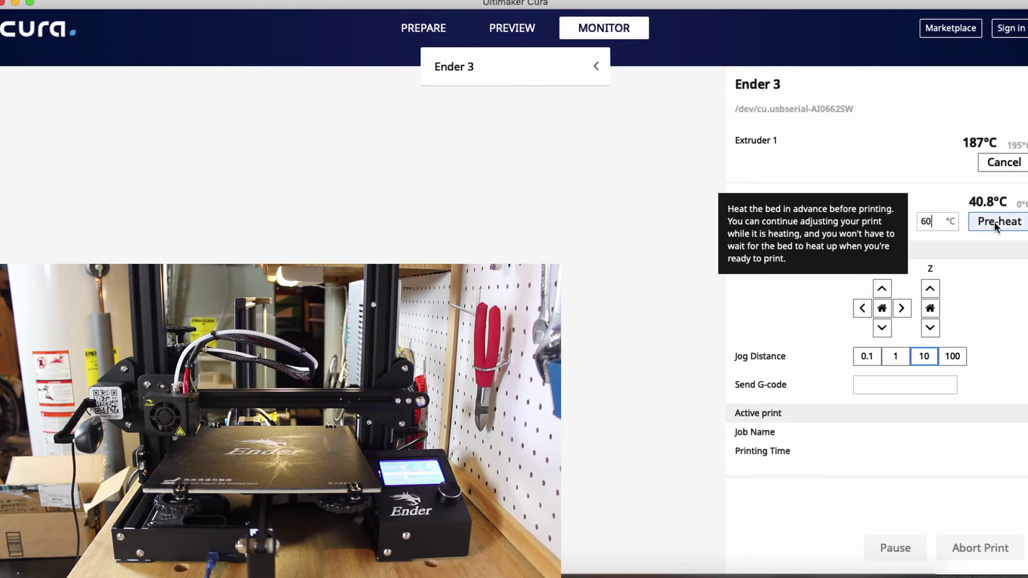
left_click(1001, 162)
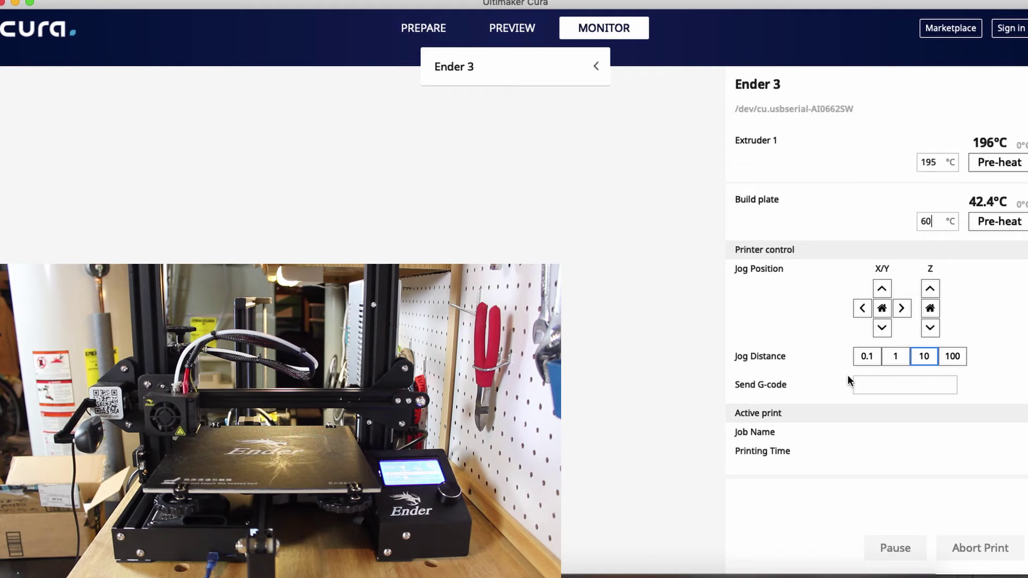
left_click(874, 385)
- Load the CFFFP_3DBenchy model onto the Ender 3 build plate in Prepare and orbit around it
left_click(438, 32)
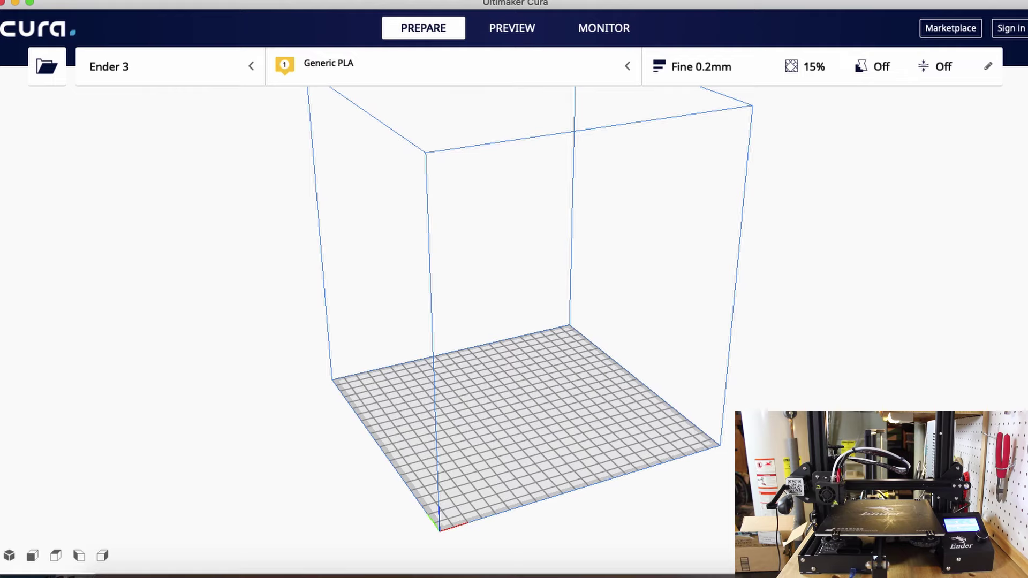
left_click_drag(684, 397, 571, 403)
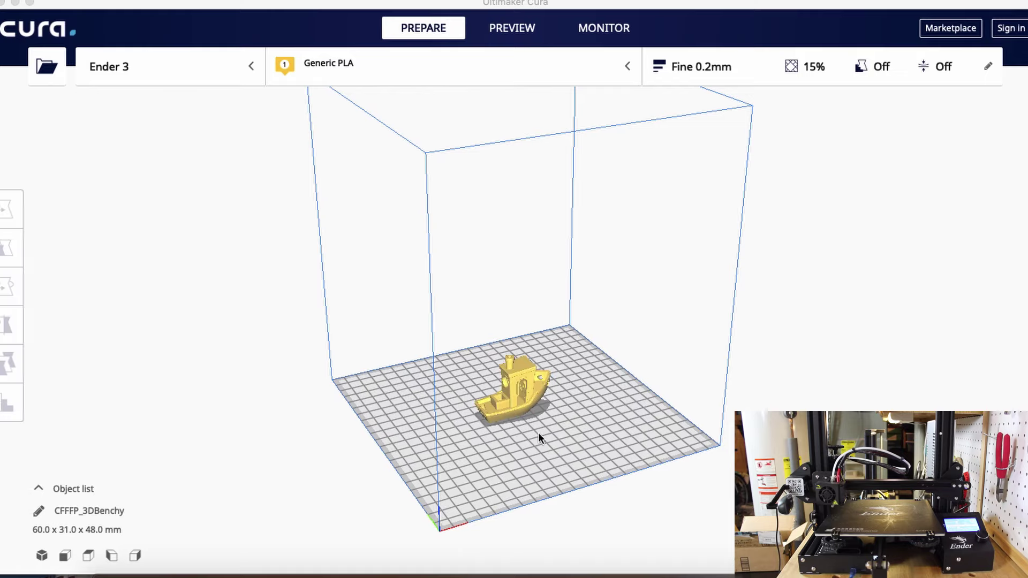
right_click_drag(521, 438, 447, 437)
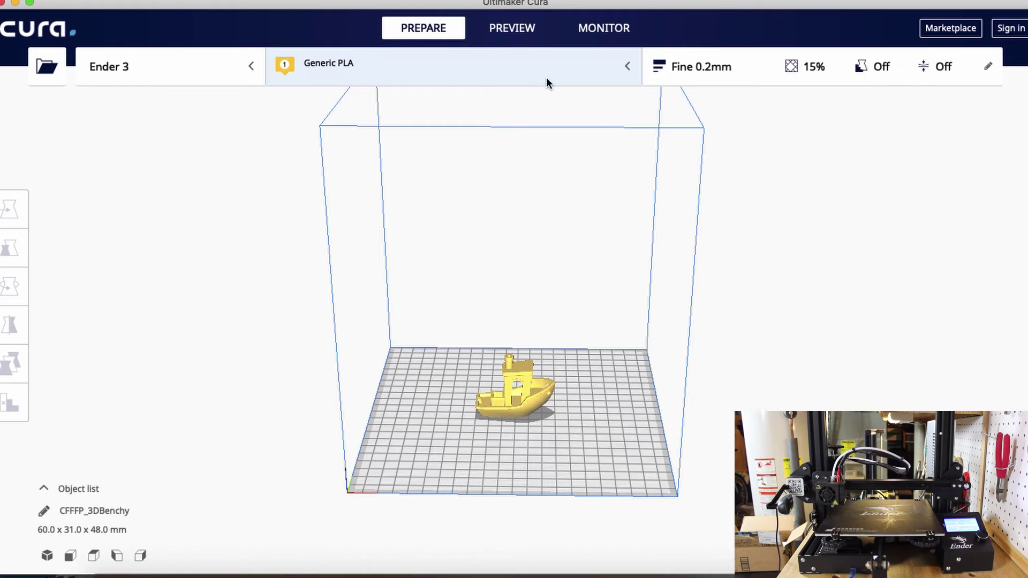
- Inspect Layer Height, Wall Thickness, Wall Line Count and infill in the custom print settings
left_click(730, 69)
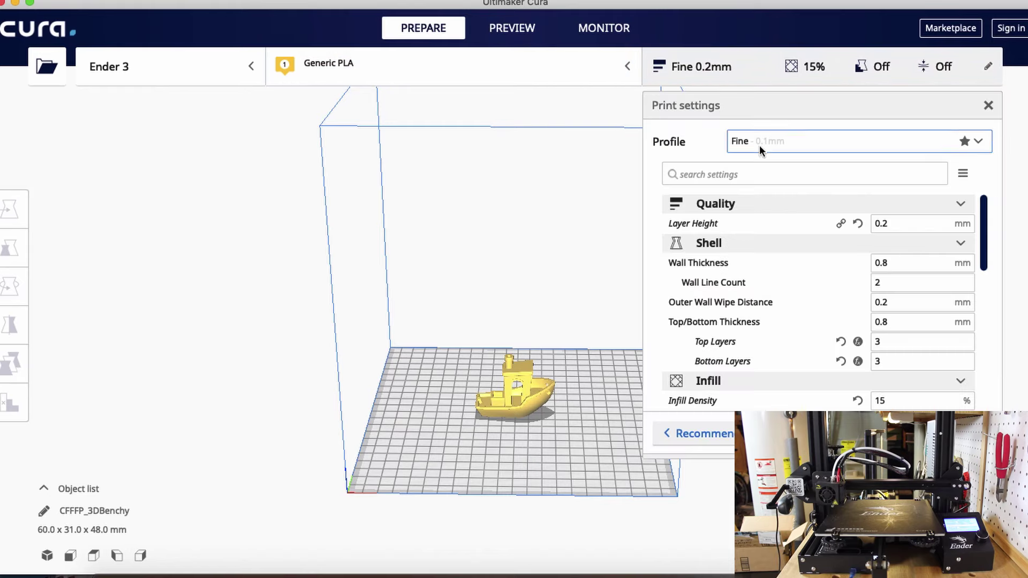
left_click(899, 224)
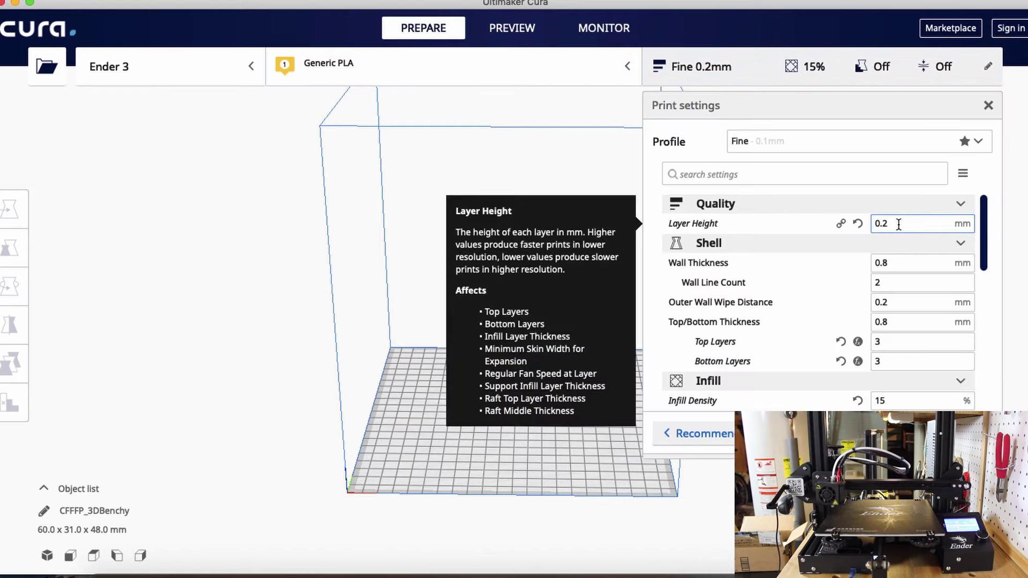
left_click(890, 263)
left_click(895, 282)
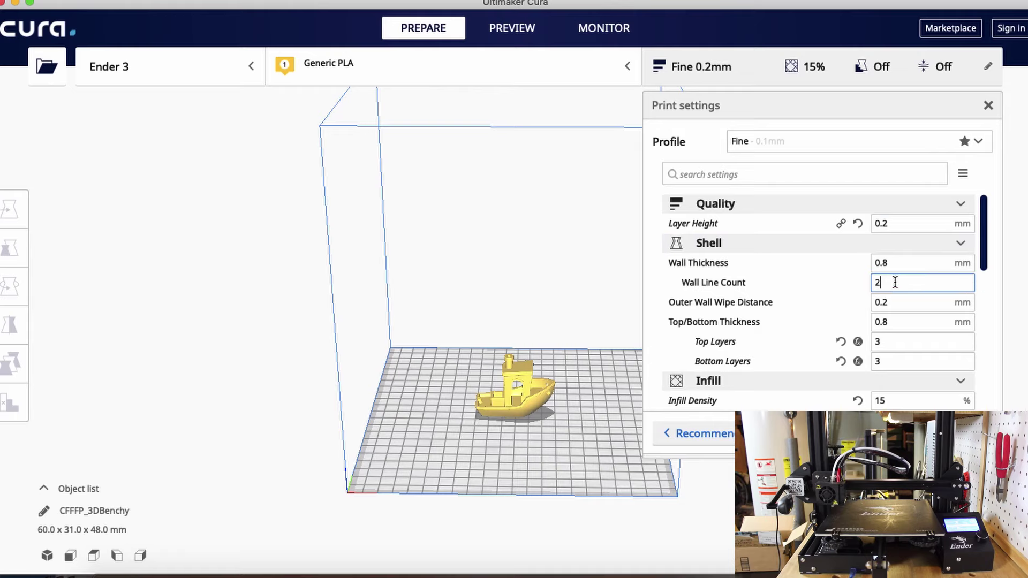
scroll(802, 316, "down", 3)
left_click(802, 316)
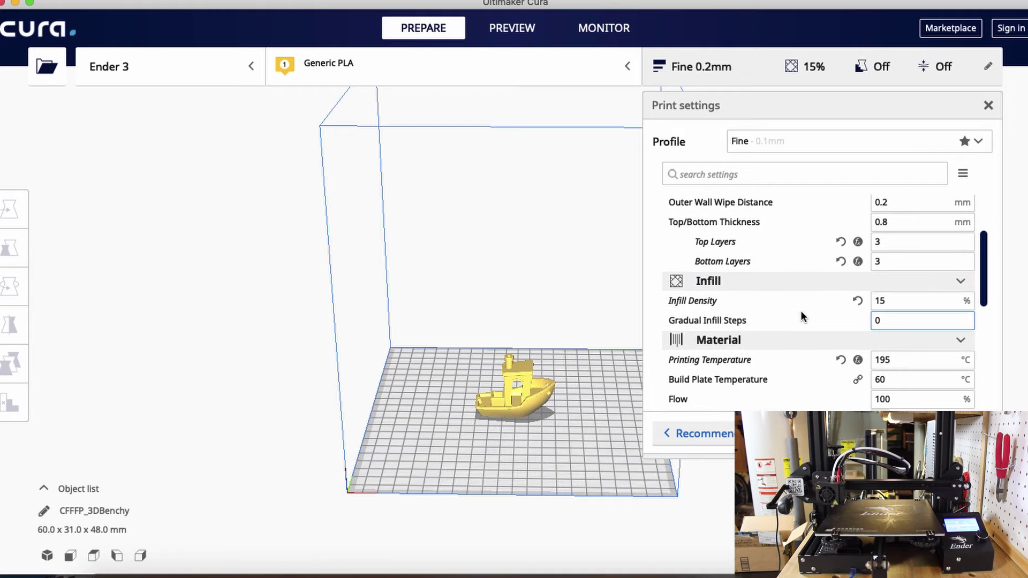
left_click(884, 301)
- Check the Build Plate Temperature setting, close the custom settings, and zoom in on the boat
scroll(720, 302, "down", 2)
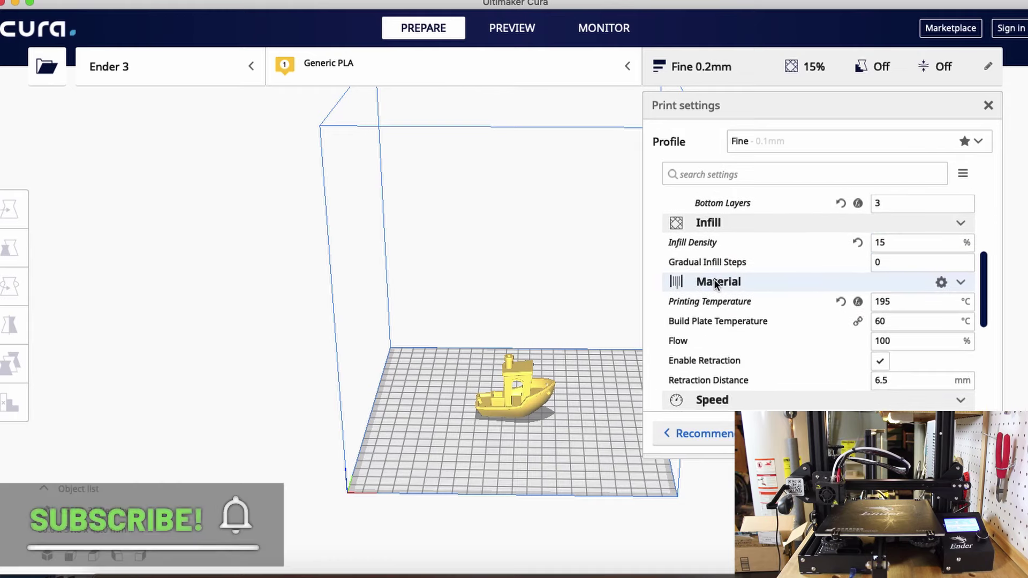
scroll(715, 284, "down", 2)
left_click(895, 268)
scroll(768, 298, "down", 2)
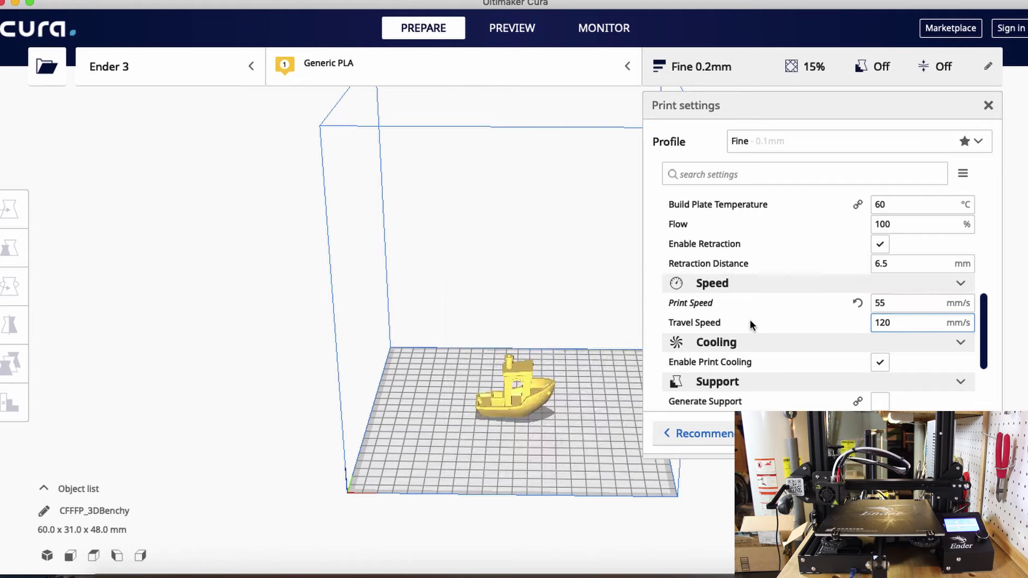
scroll(751, 324, "down", 4)
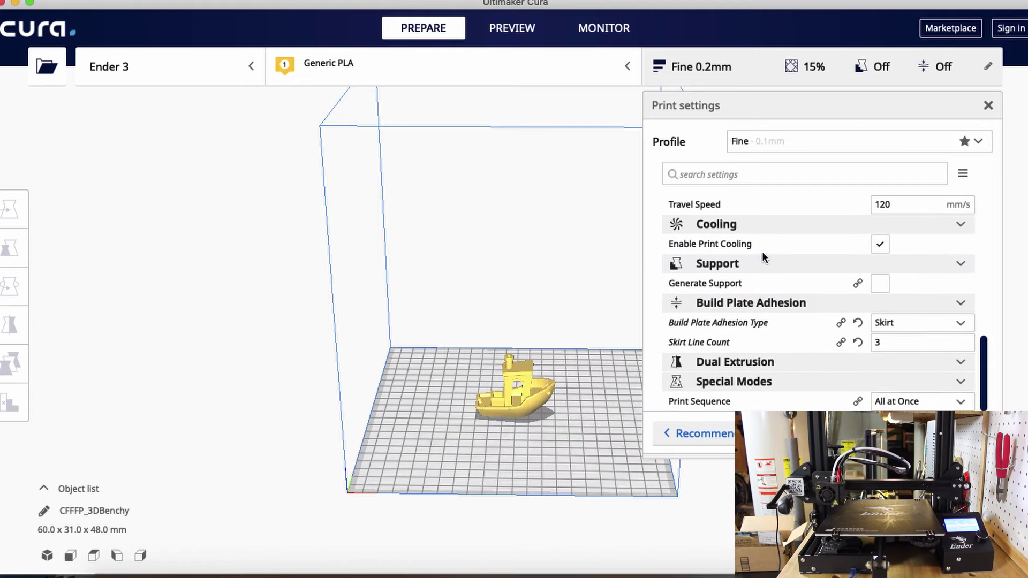
left_click(676, 73)
scroll(496, 409, "up", 3)
scroll(497, 409, "up", 1)
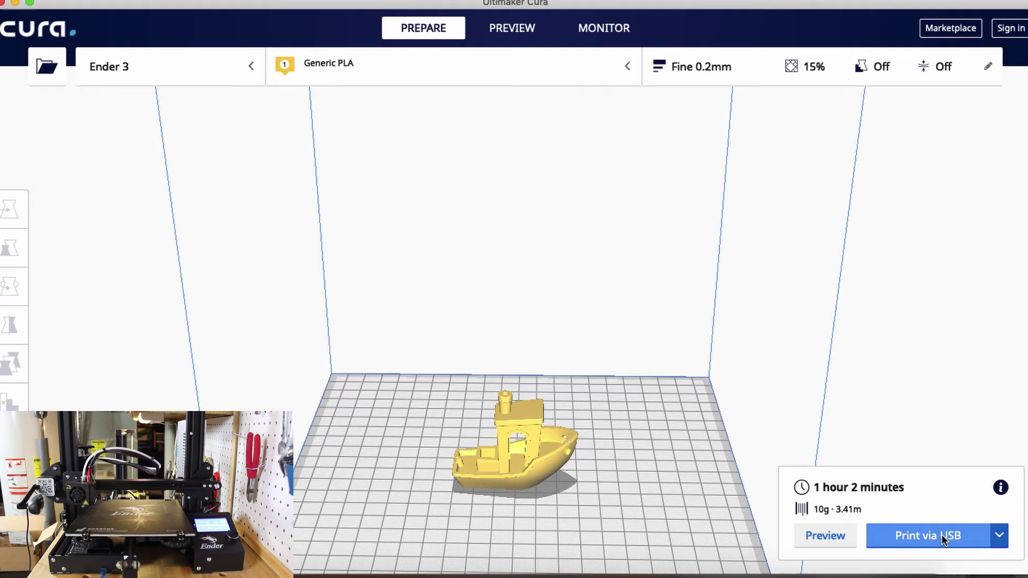
- Open the Print via USB output options to see Save to File, then close them
left_click(999, 537)
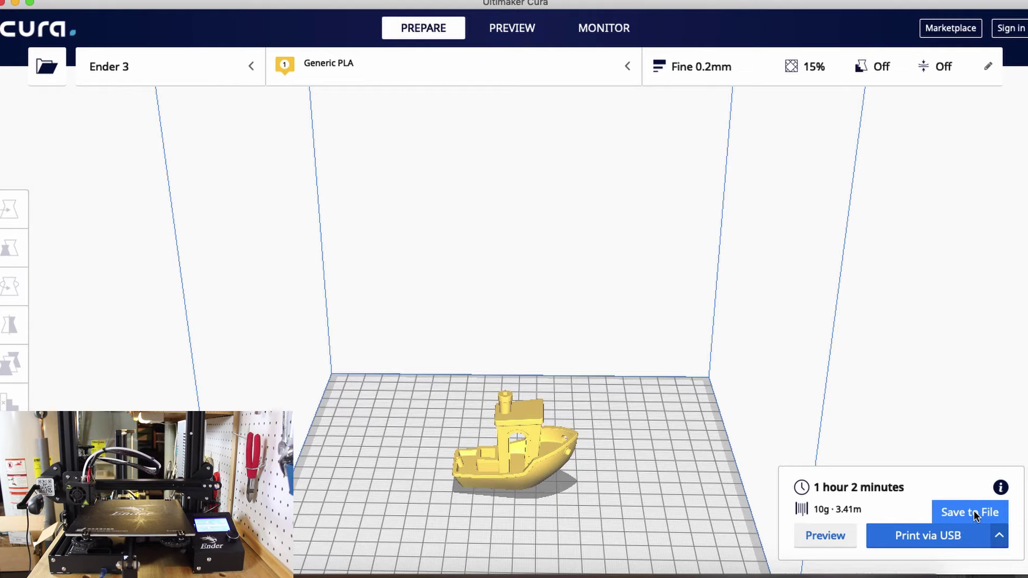
left_click(886, 394)
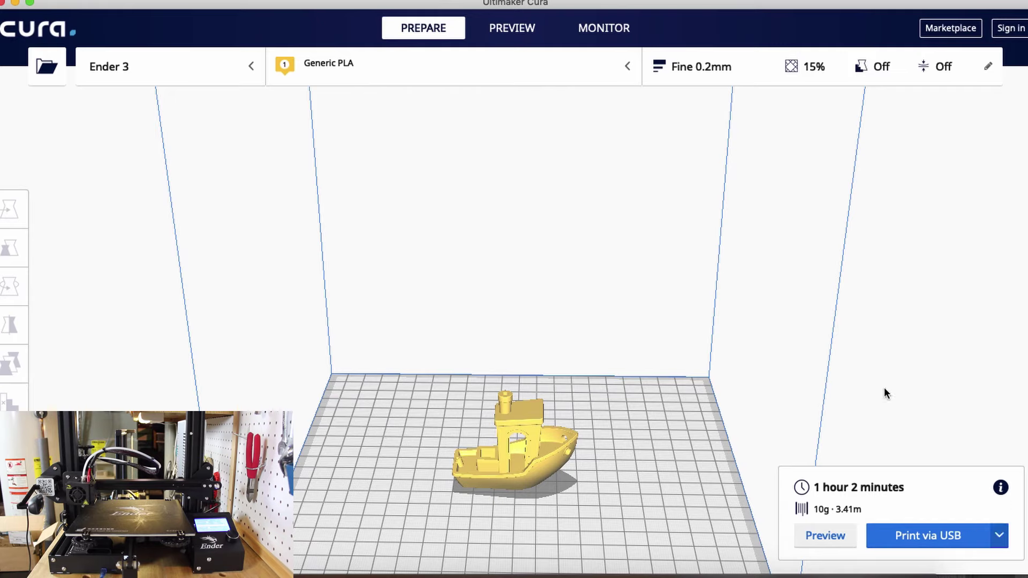
- Open the layer preview of the sliced boat and zoom, pan and orbit to an angled view
left_click(507, 32)
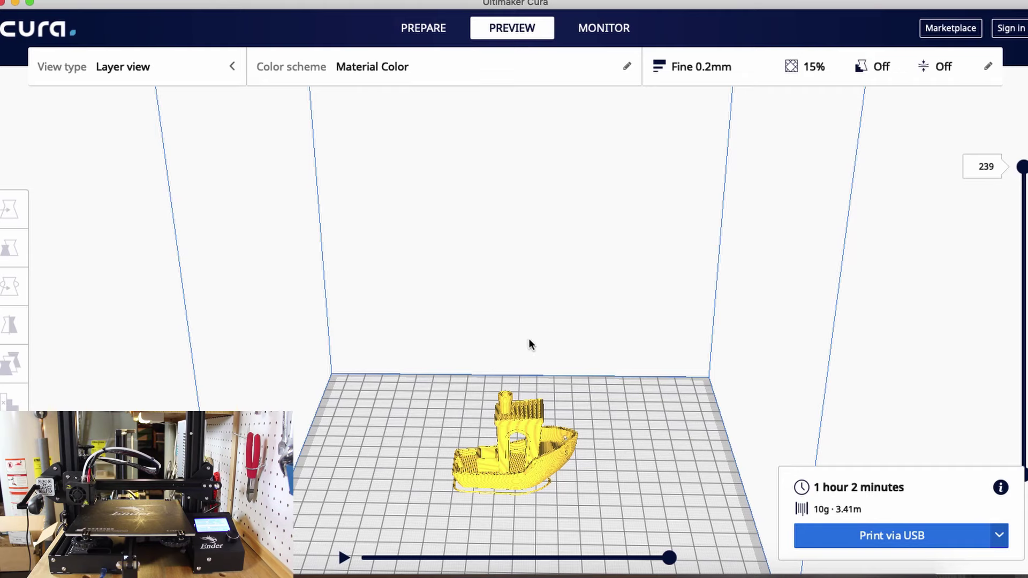
scroll(541, 472, "up", 5)
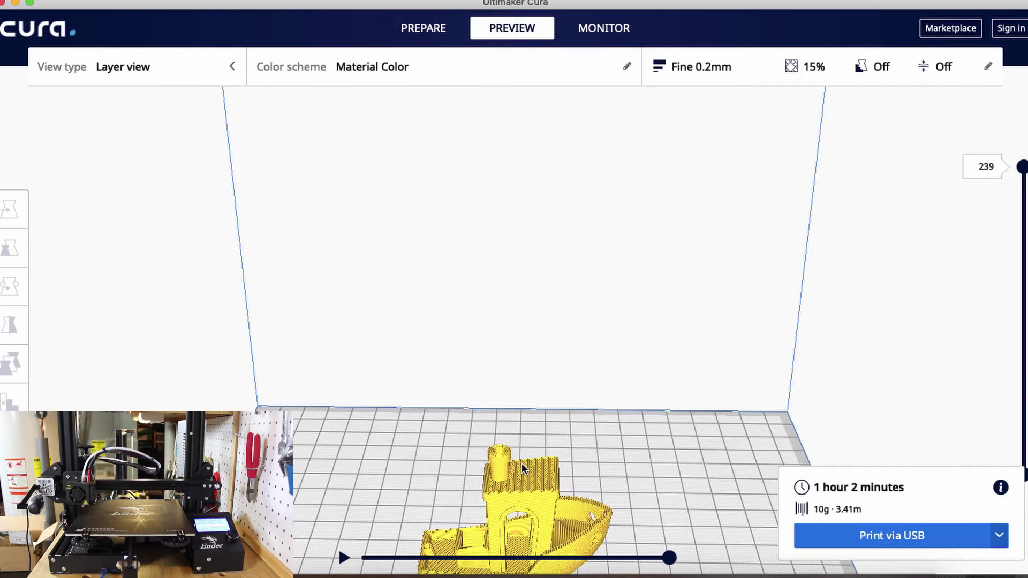
middle_click_drag(580, 436, 607, 281)
right_click_drag(632, 335, 615, 339)
scroll(615, 339, "up", 2)
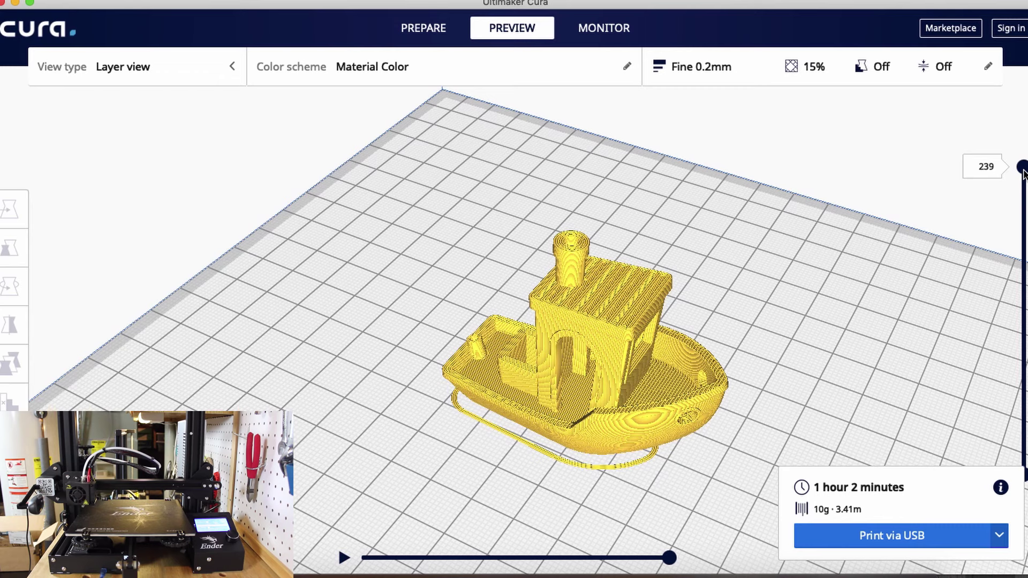
- Scrub the layer slider (layers 148, 153, 201 to 57) and play then pause the toolpath simulation
left_click_drag(1023, 172, 991, 266)
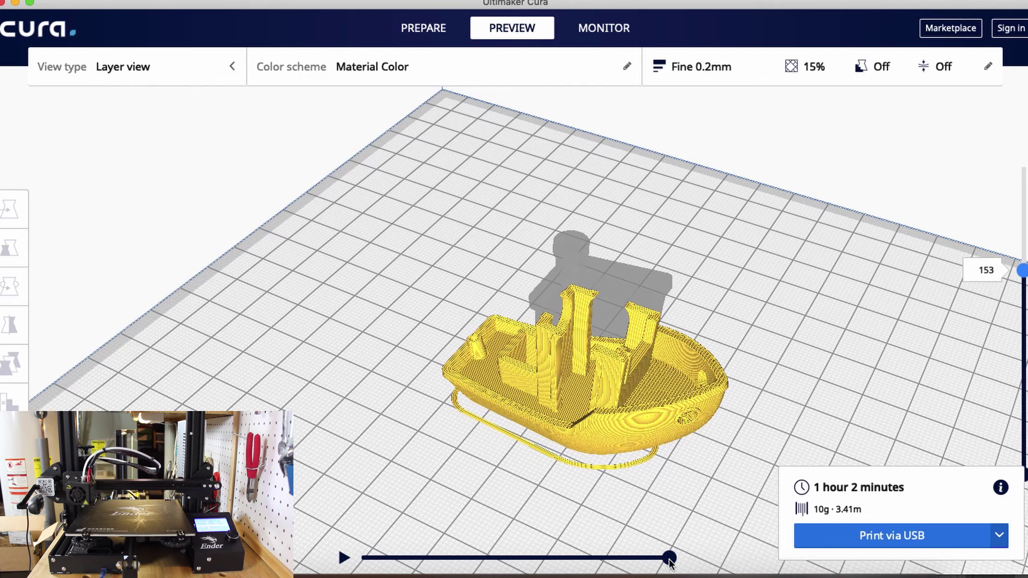
left_click_drag(668, 558, 455, 545)
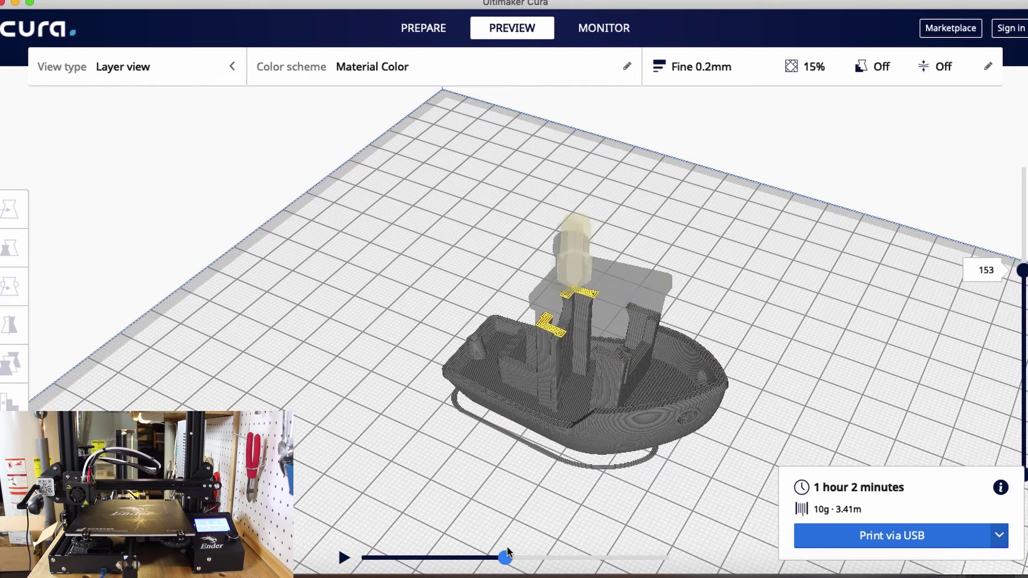
left_click_drag(511, 556, 670, 557)
left_click(344, 558)
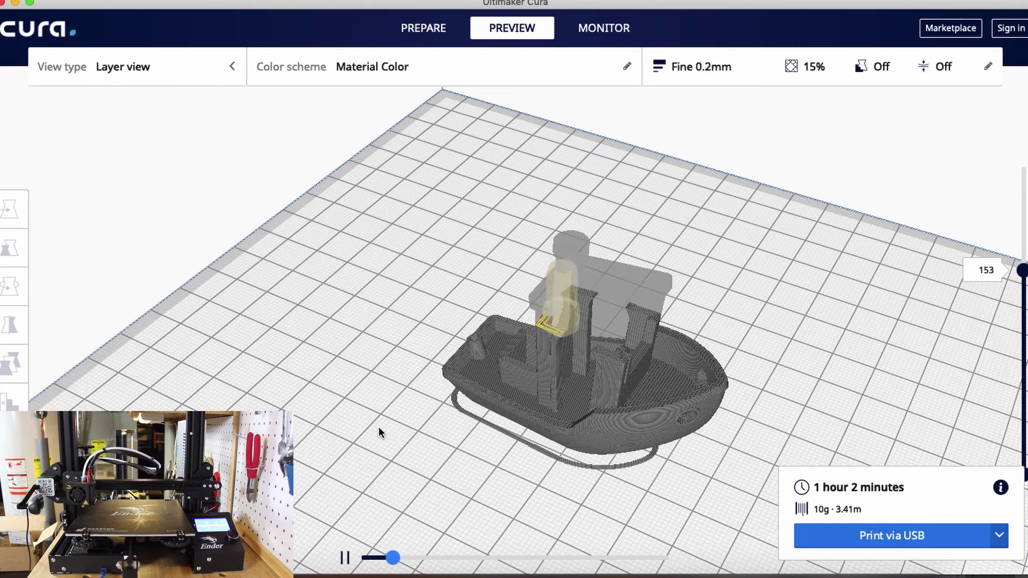
left_click(344, 558)
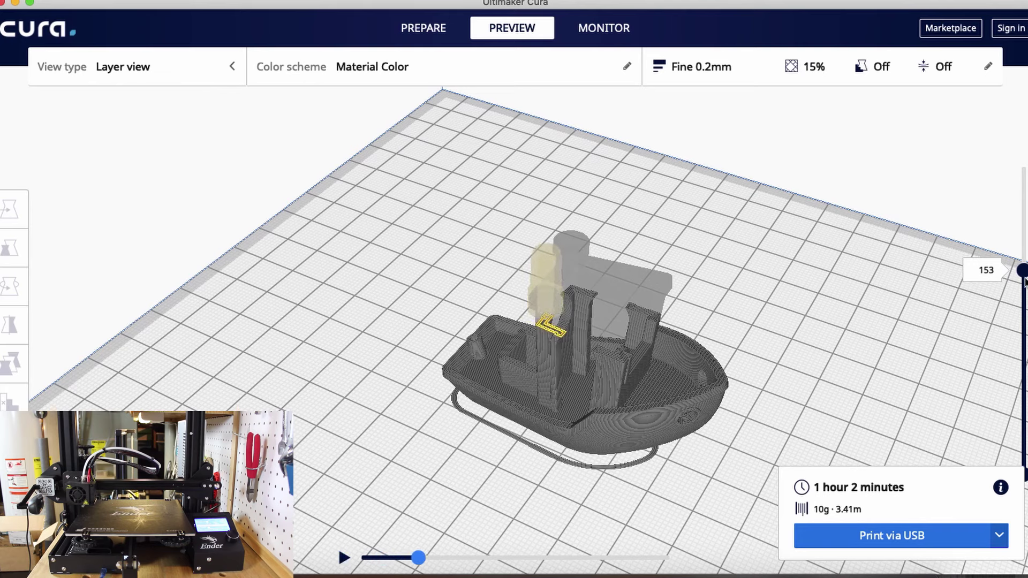
left_click_drag(1022, 275, 1005, 134)
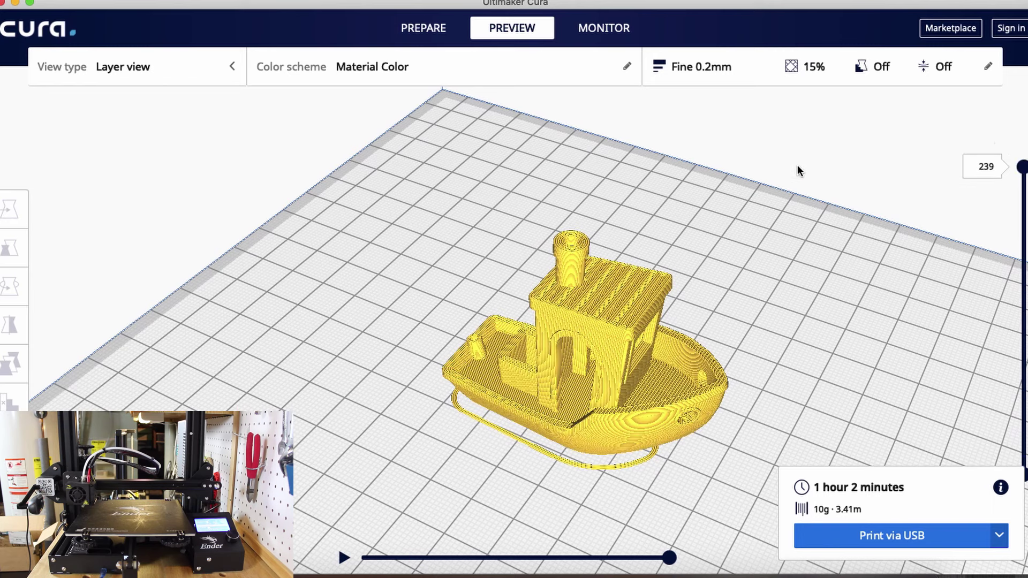
- Start printing the 3DBenchy over USB on the Ender 3, with the bed heating to 60°C
left_click(594, 31)
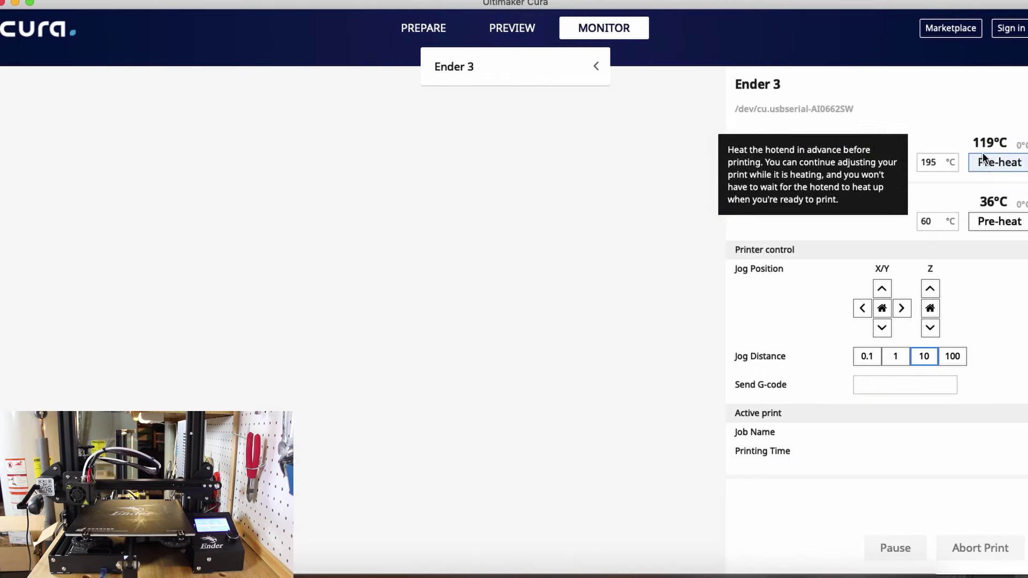
left_click(458, 32)
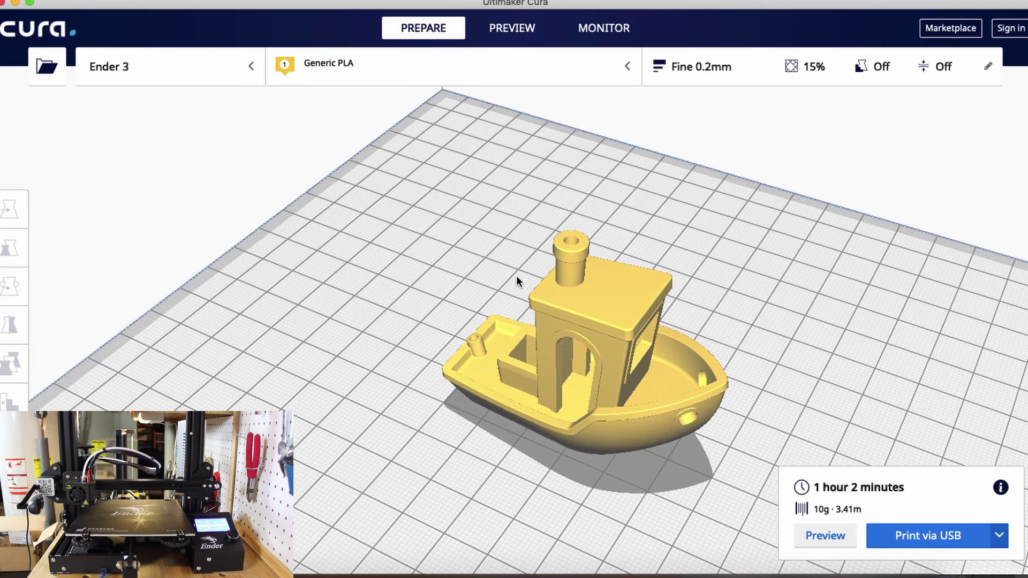
left_click(924, 542)
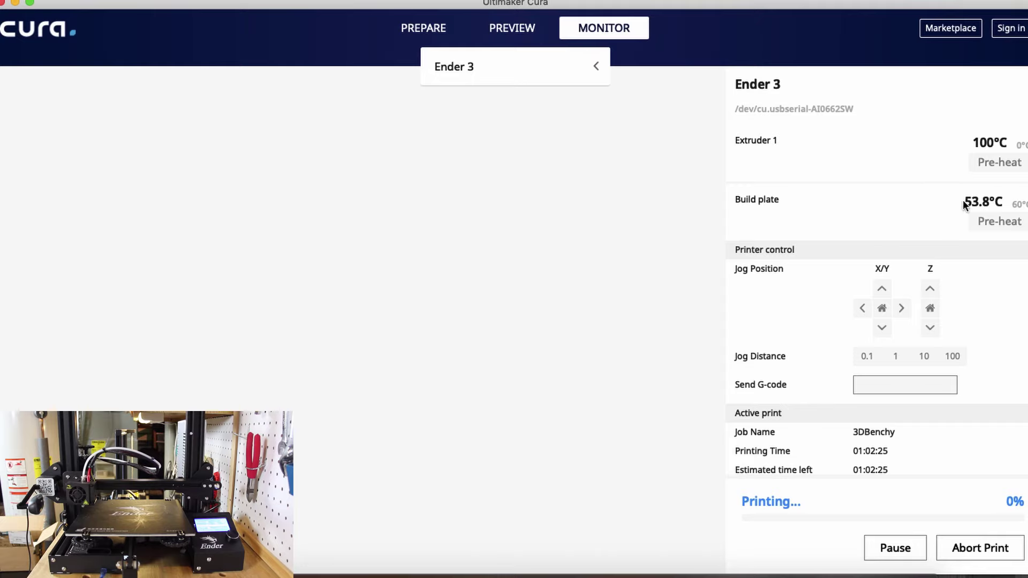
mouse_move(972, 203)
mouse_move(990, 150)
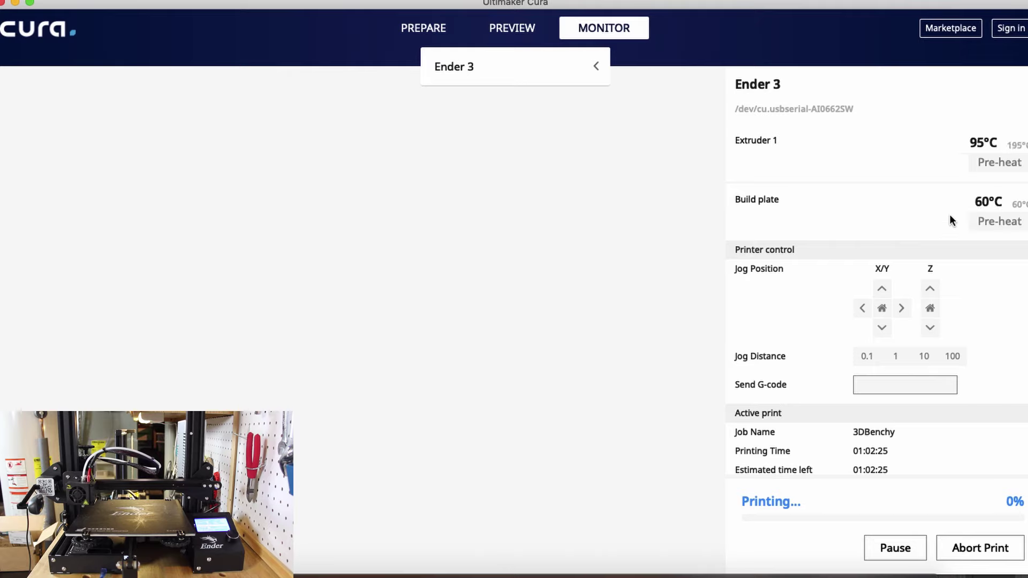
mouse_move(1020, 152)
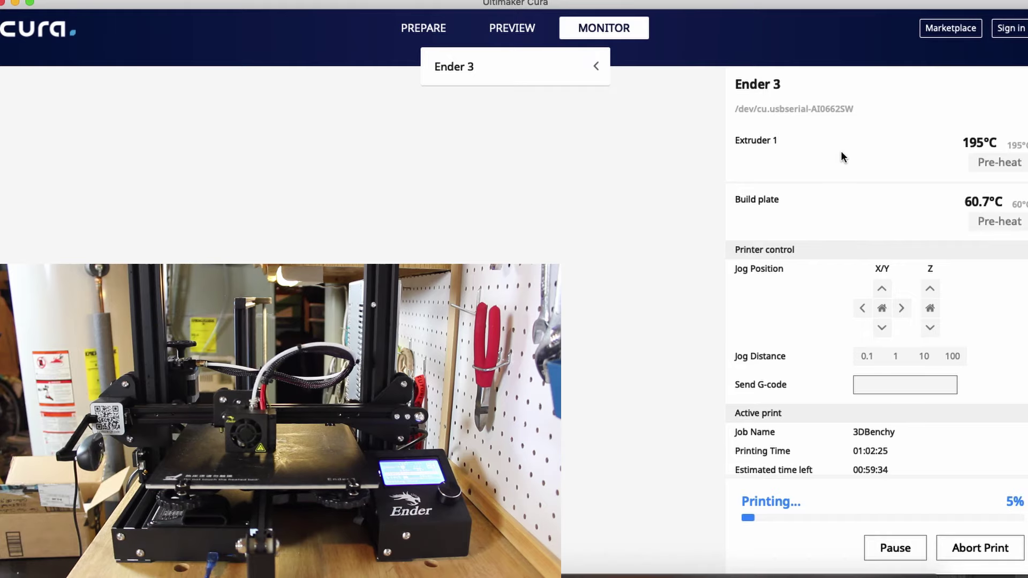
- Abort the running 3DBenchy print and confirm it, so the heater targets drop to 0°C
left_click(957, 550)
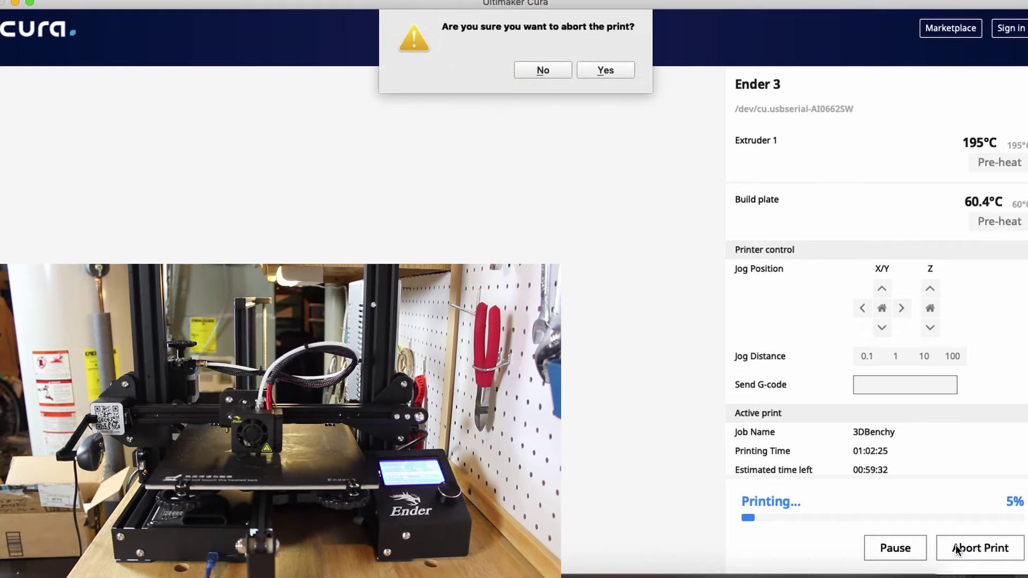
left_click(598, 73)
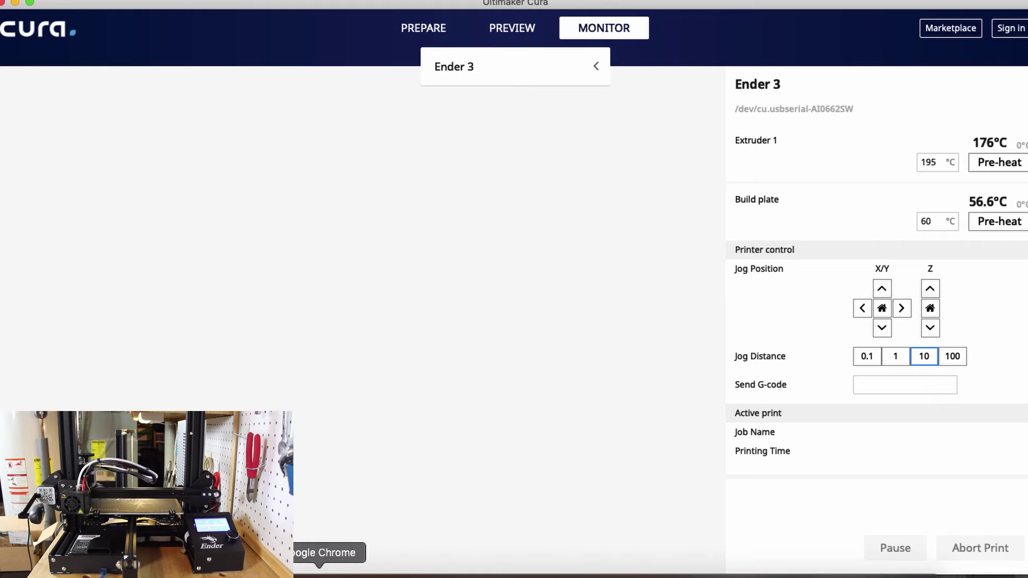
- Switch to Google Chrome and look over the Ultimaker Cura product page on ultimaker.com
left_click(356, 559)
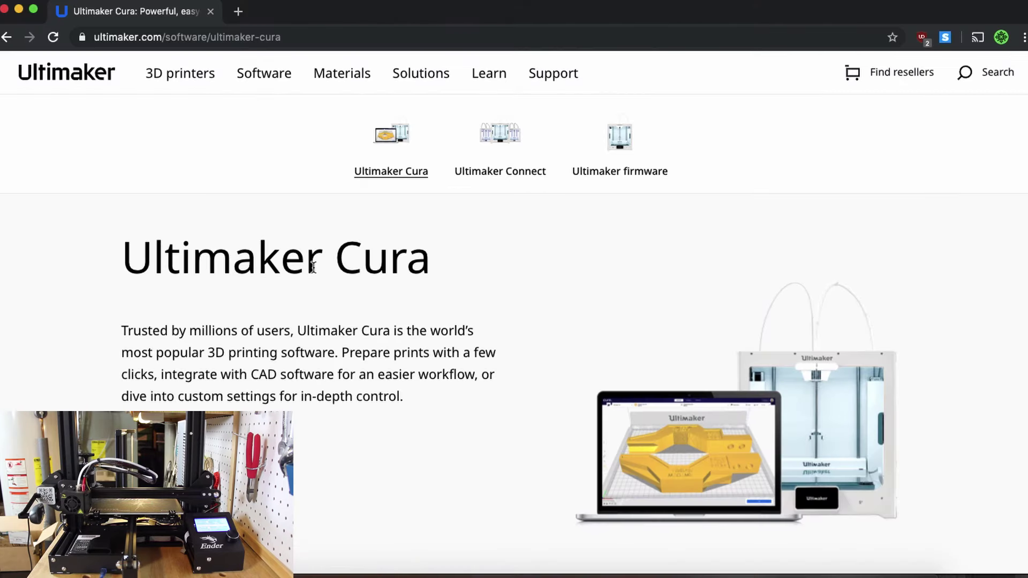
scroll(312, 266, "down", 4)
scroll(275, 187, "up", 4)
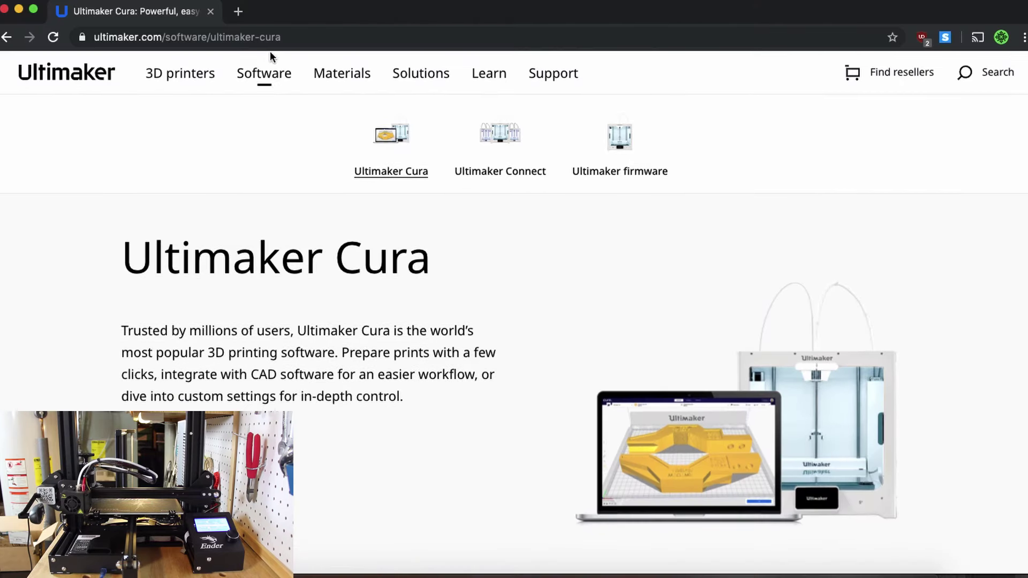